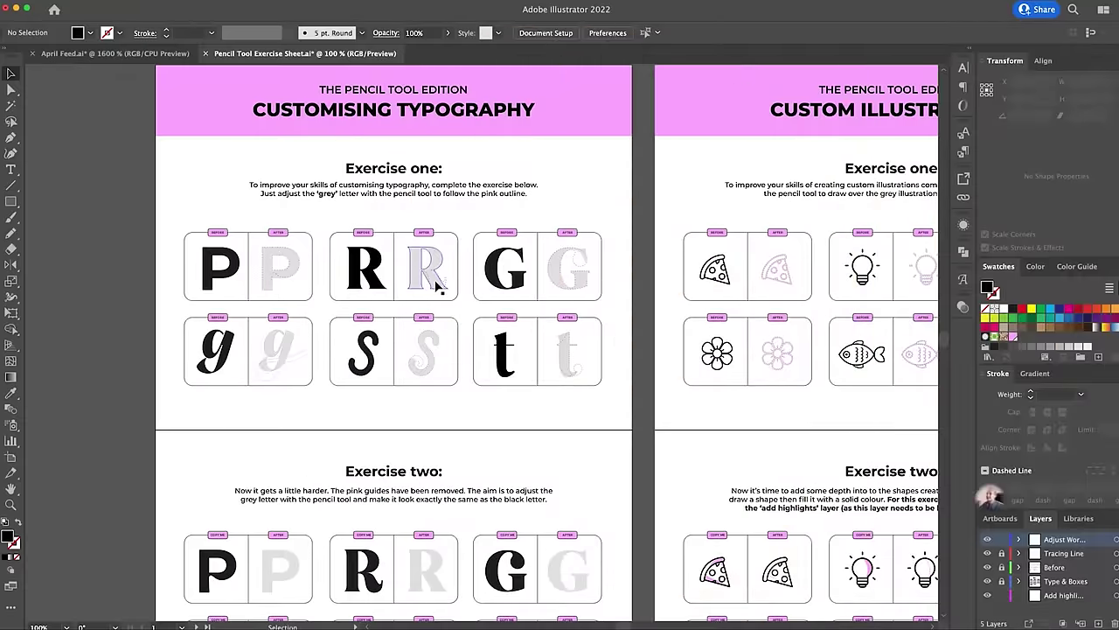
- Reshape the leg of the grey R in exercise one with the Pencil tool to follow the pink curled outline
left_click(436, 285)
key("super+equal")
key("super+equal")
key("super+equal")
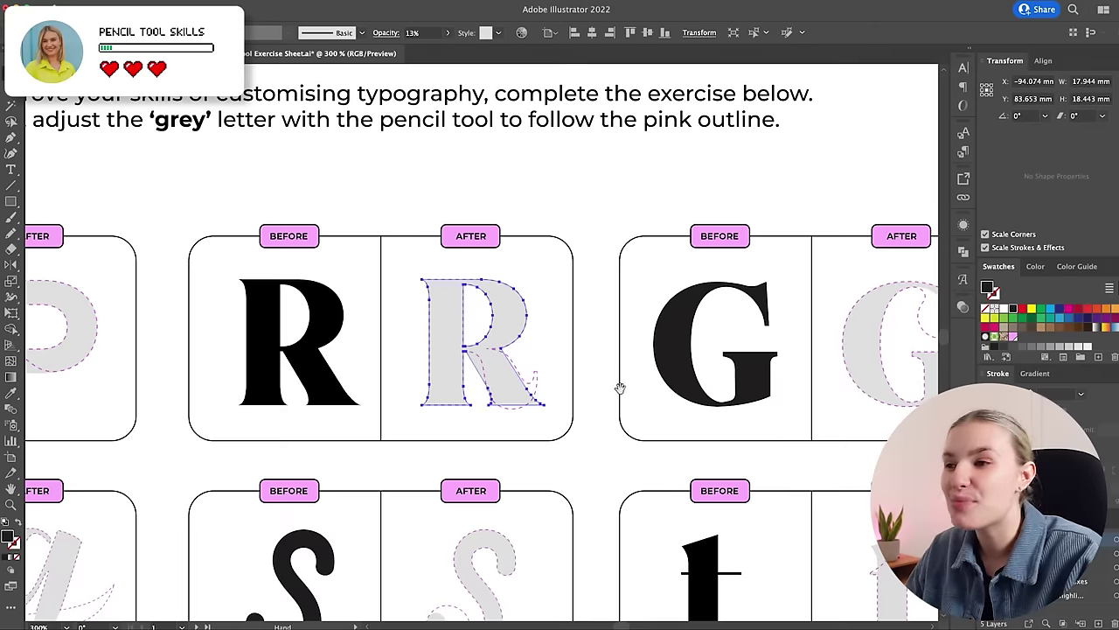
left_click_drag(620, 387, 676, 365)
key("ctrl+plus")
left_click(10, 233)
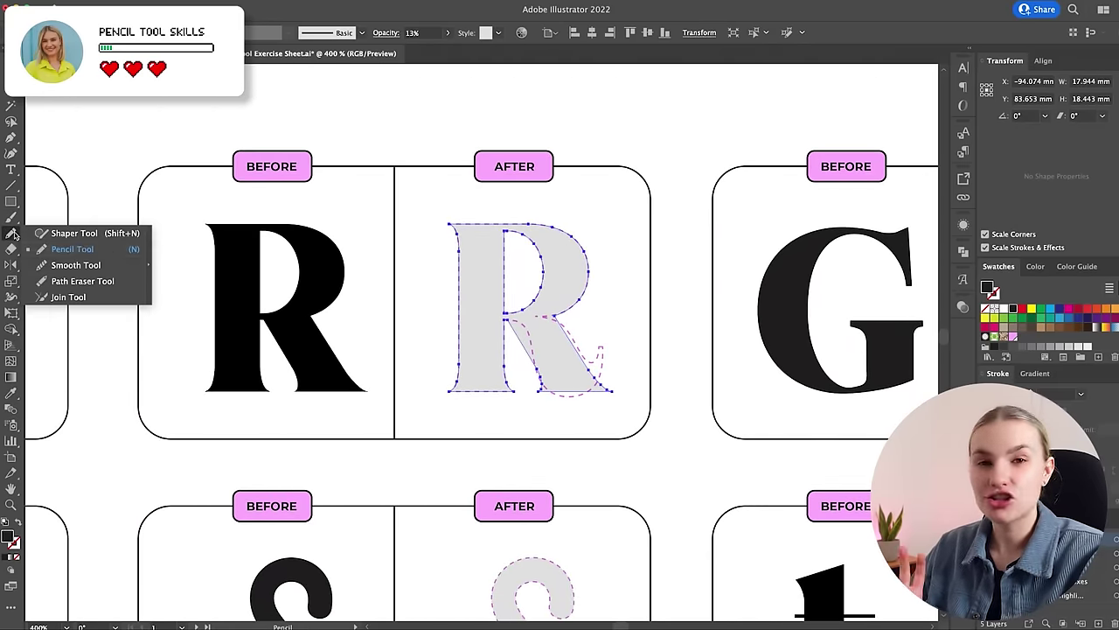
left_click(73, 251)
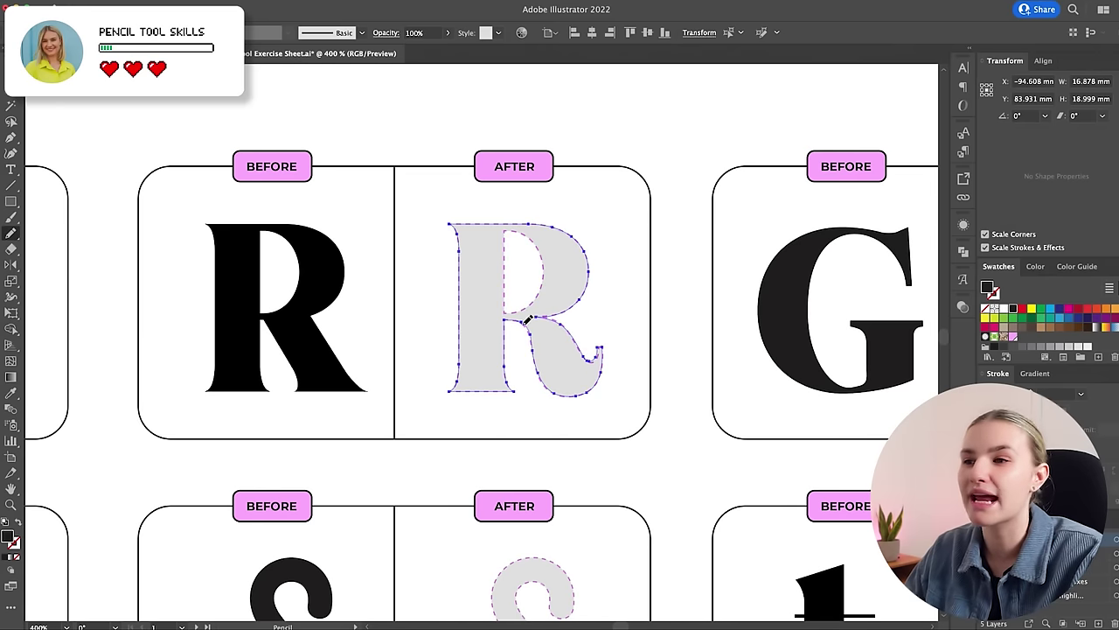
left_click(687, 337, "super")
scroll(690, 330, "down", 2)
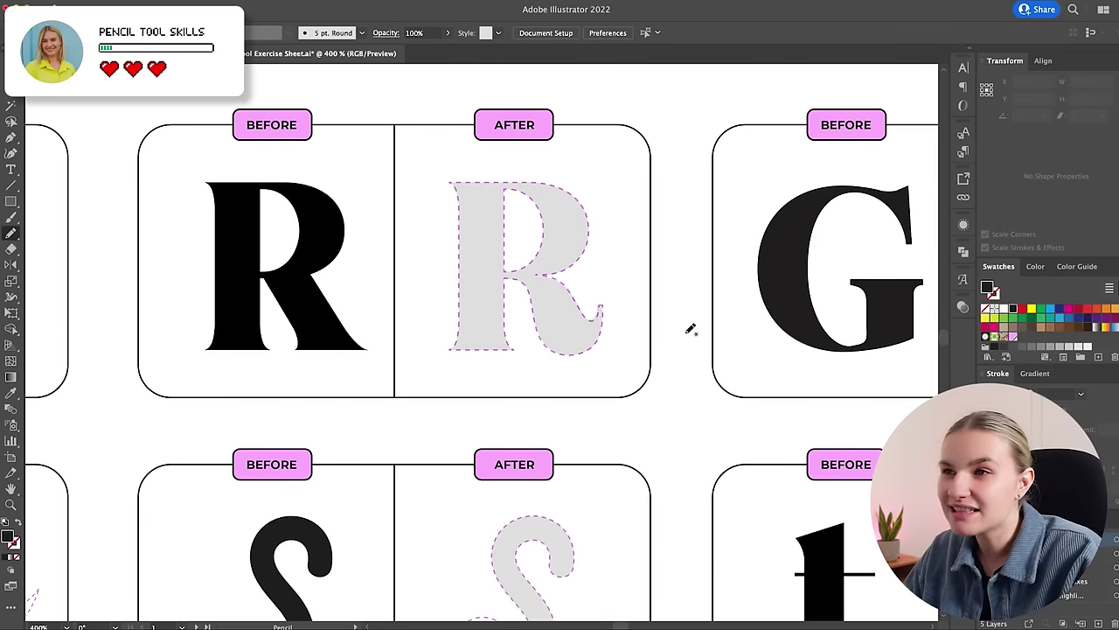
- Refine the upper edge of the grey R's leg near its junction with the bowl to match the pink guide
key("super+equal")
key("super+equal")
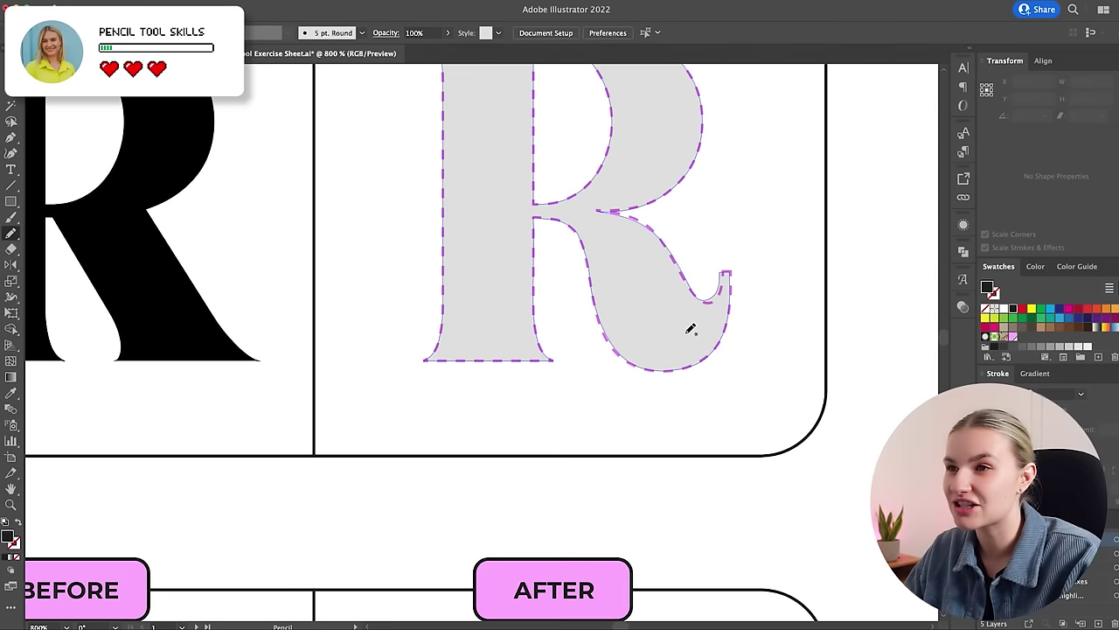
scroll(719, 247, "up", 3)
left_click(549, 292, "super")
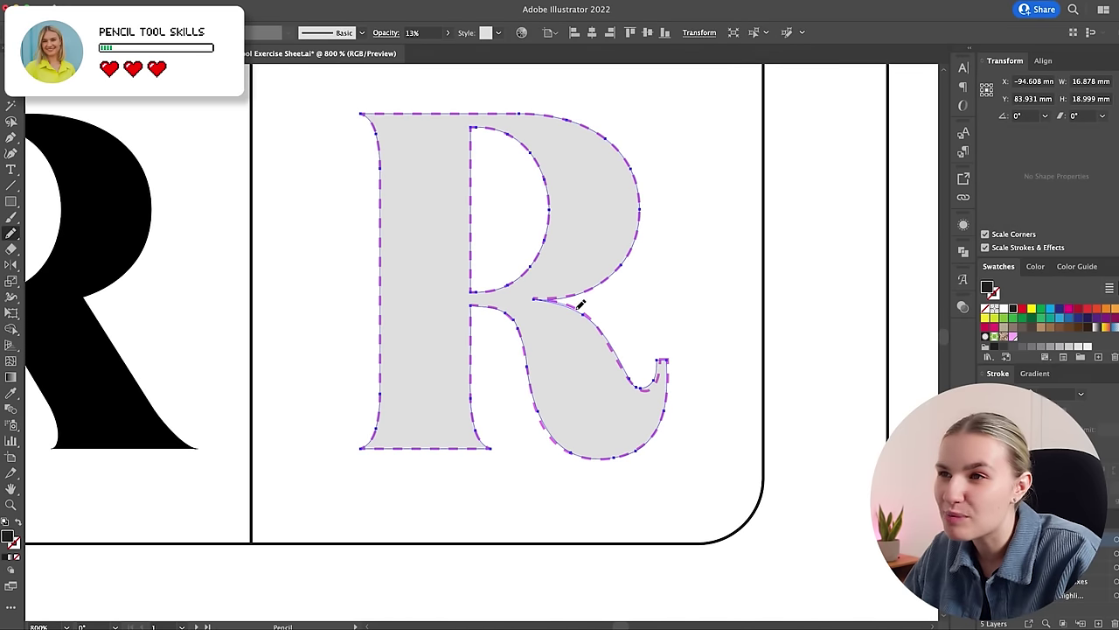
left_click_drag(613, 332, 615, 336)
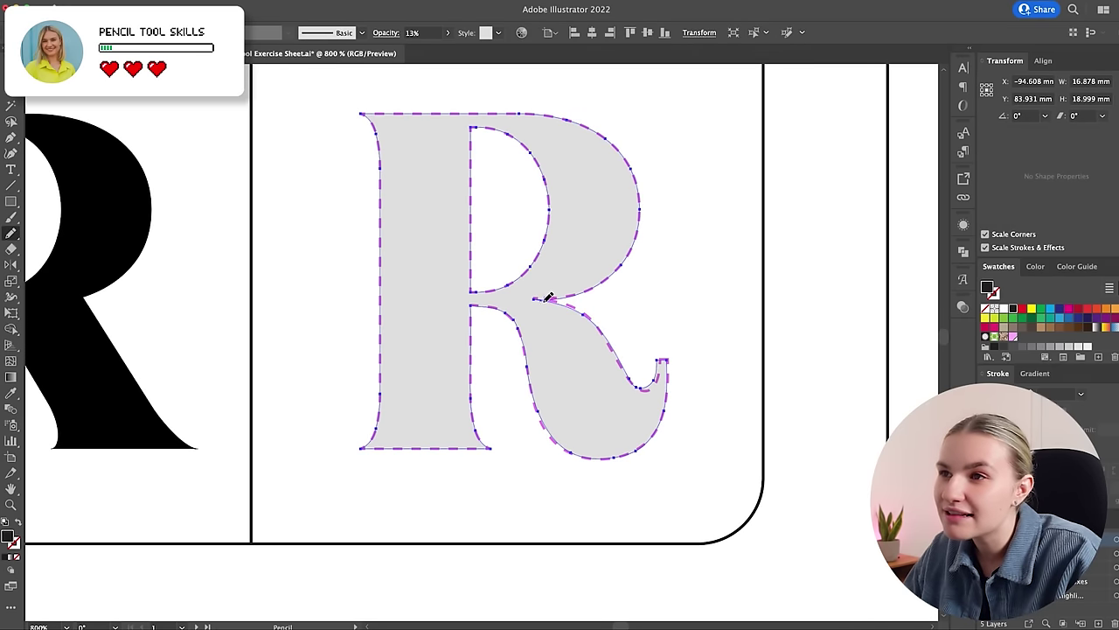
left_click(665, 310, "super")
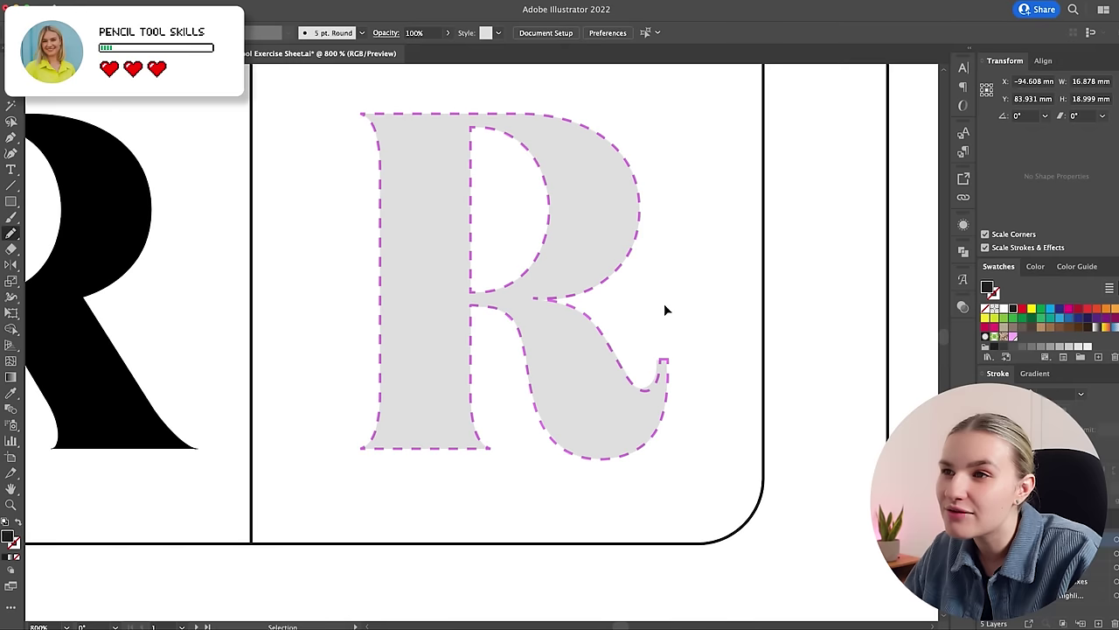
- Redraw the inner curl and squared tip of the grey R's leg along the pink guide
scroll(723, 312, "right", 3)
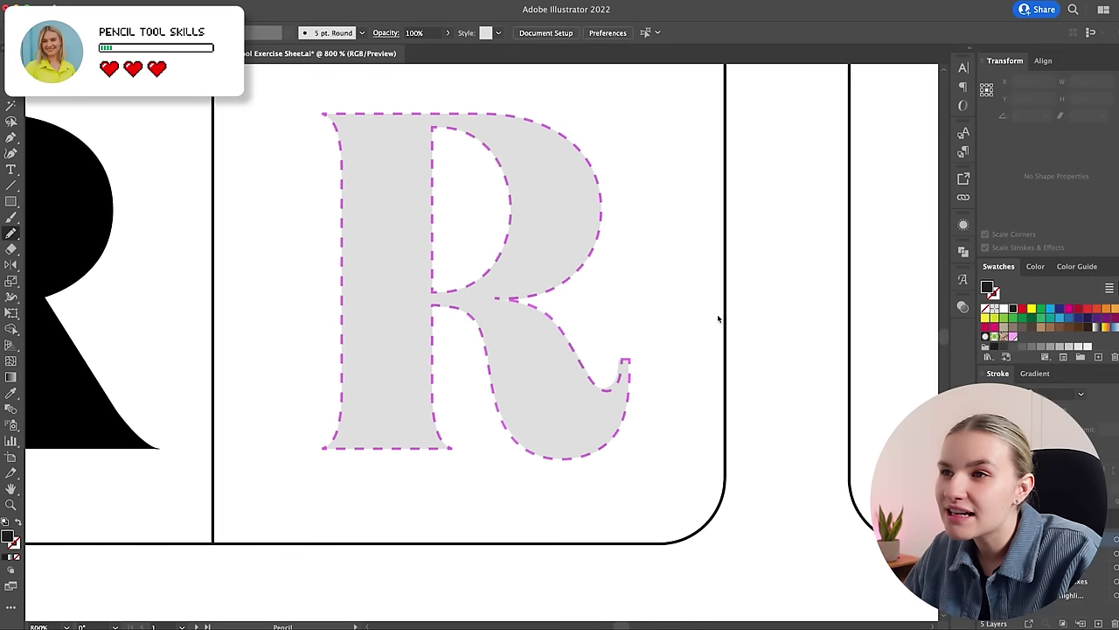
left_click(593, 382, "super")
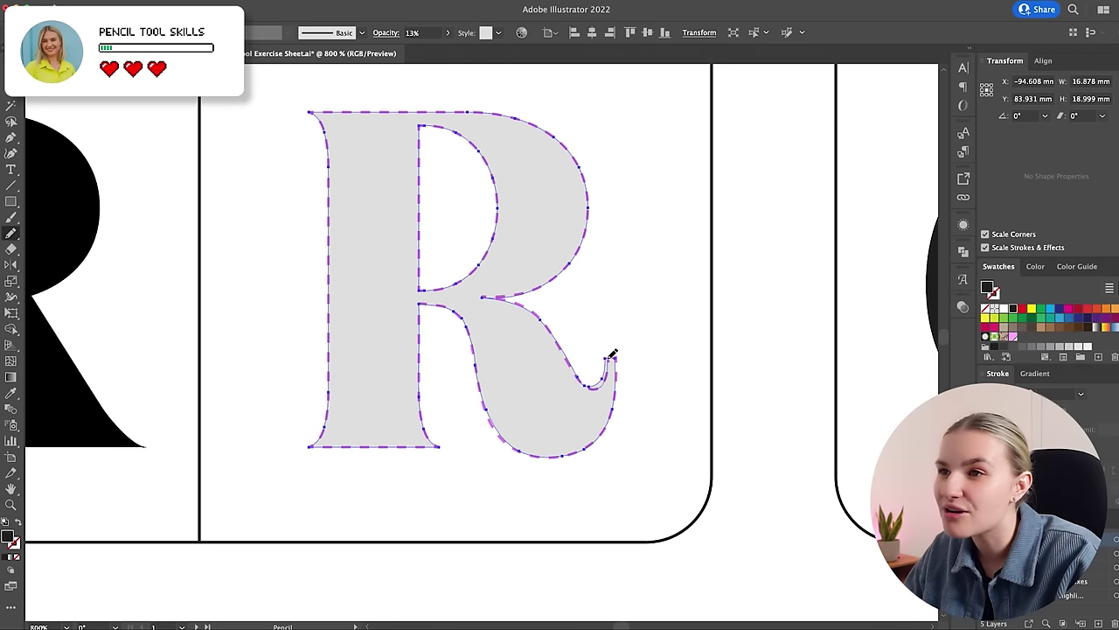
key("super+z")
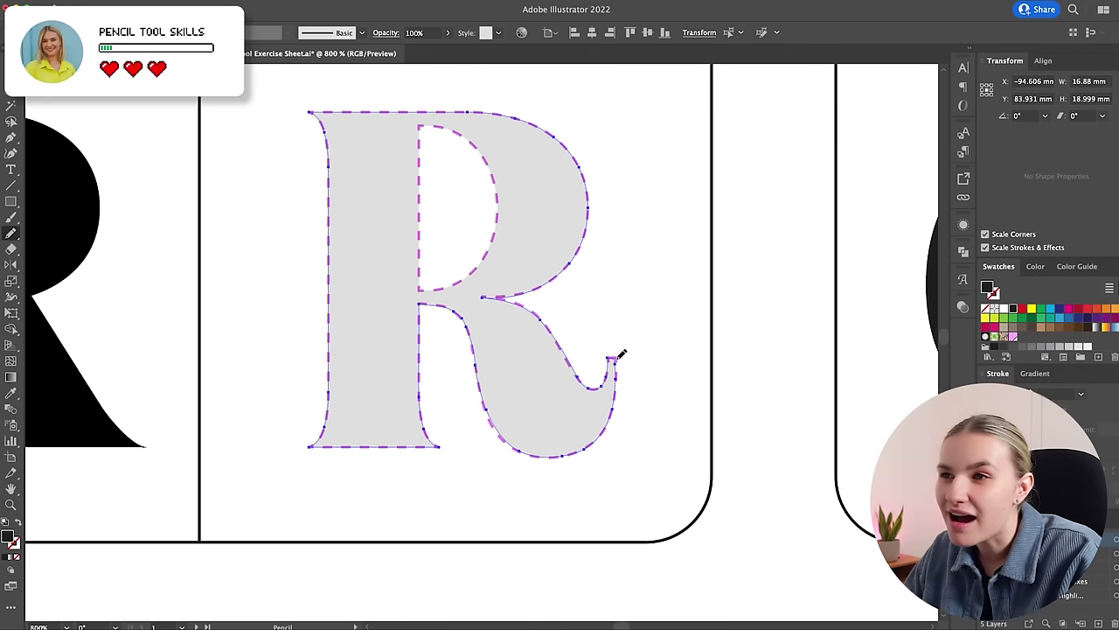
left_click(662, 361, "super")
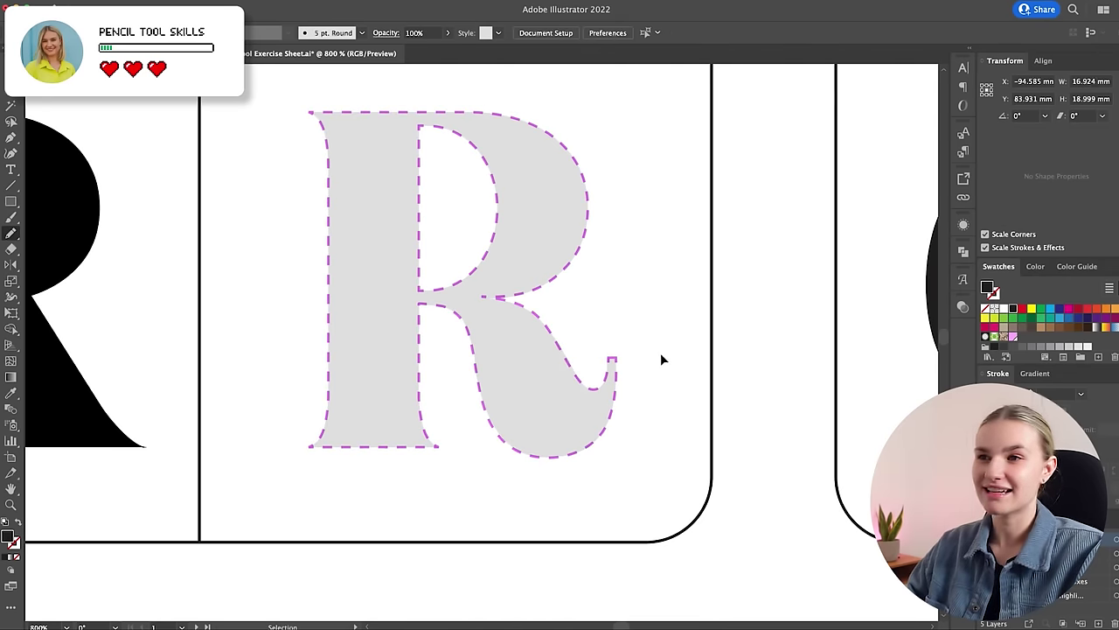
- Redraw the descender of exercise two's grey g with the Pencil tool as a deeper hook with a smooth lower edge
key("super+minus")
key("super+minus")
key("super+minus")
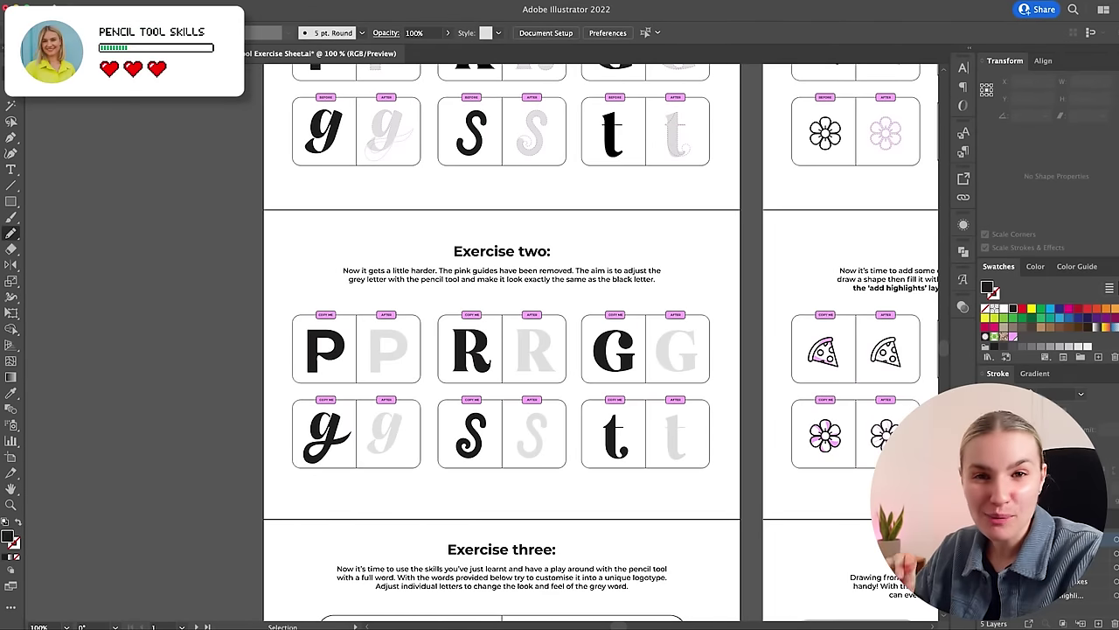
key("a")
left_click(385, 430)
key("super+equal")
key("super+equal")
key("super+equal")
key("super+equal")
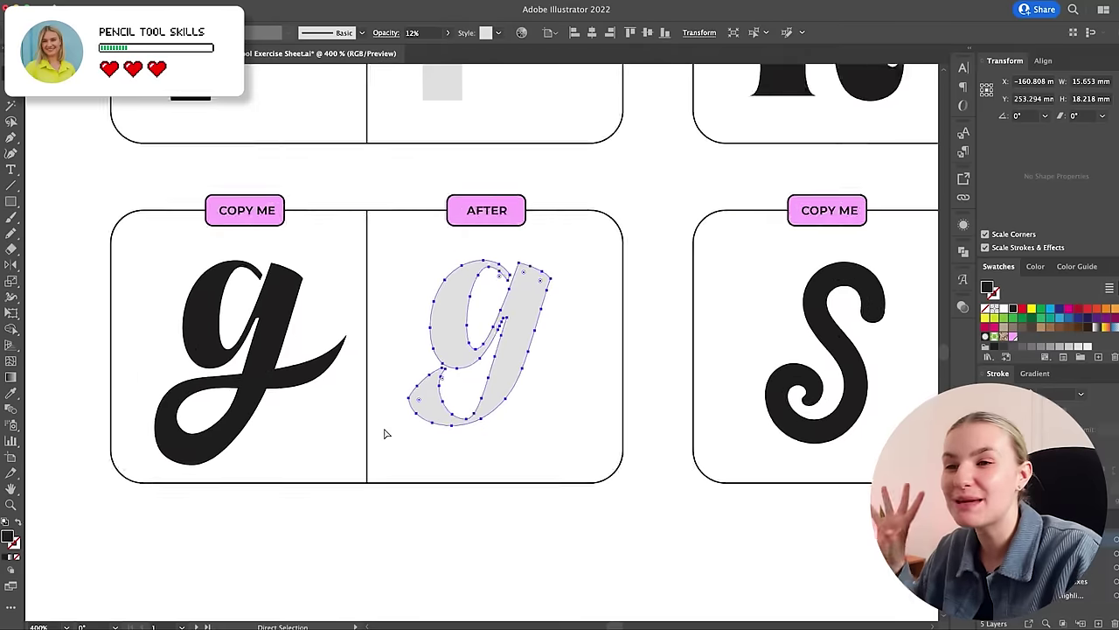
key("super+equal")
key("v")
scroll(645, 385, "left", 2)
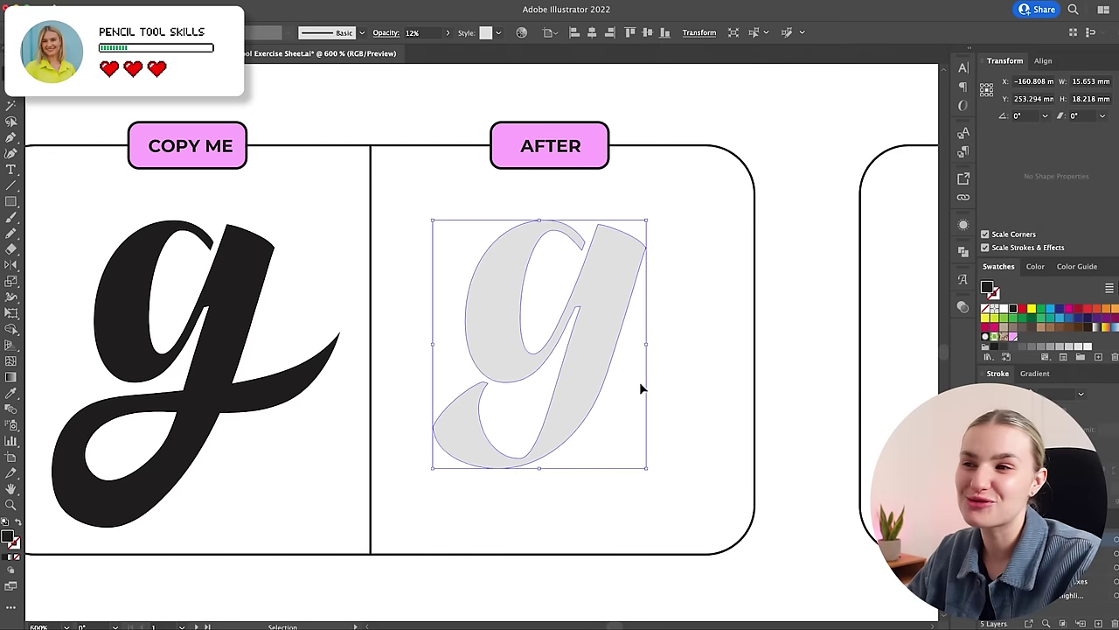
key("n")
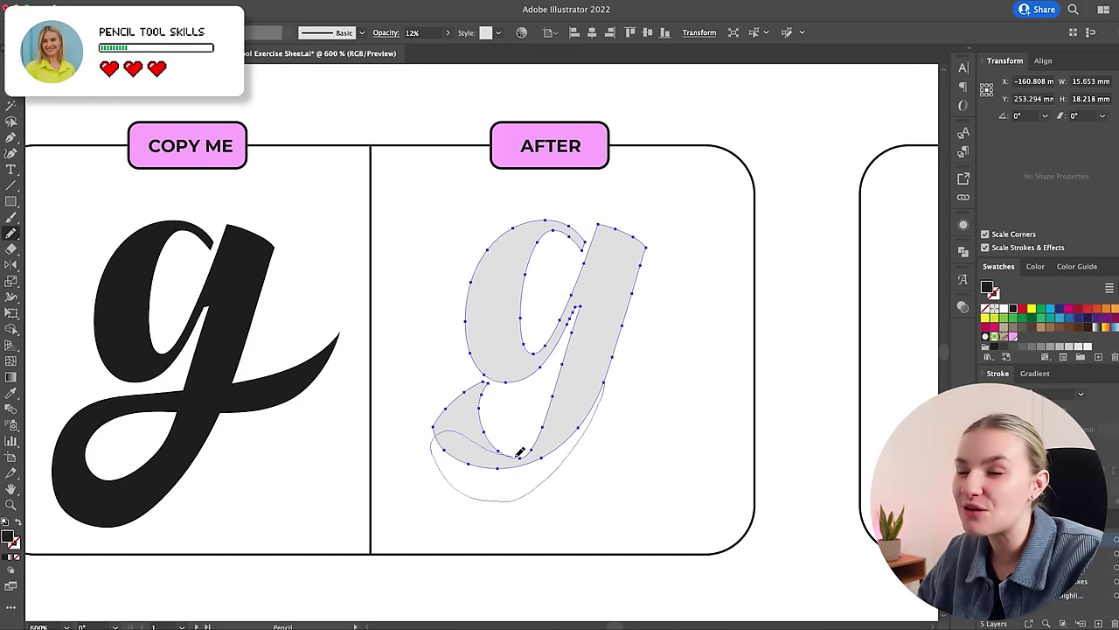
left_click_drag(517, 456, 521, 453)
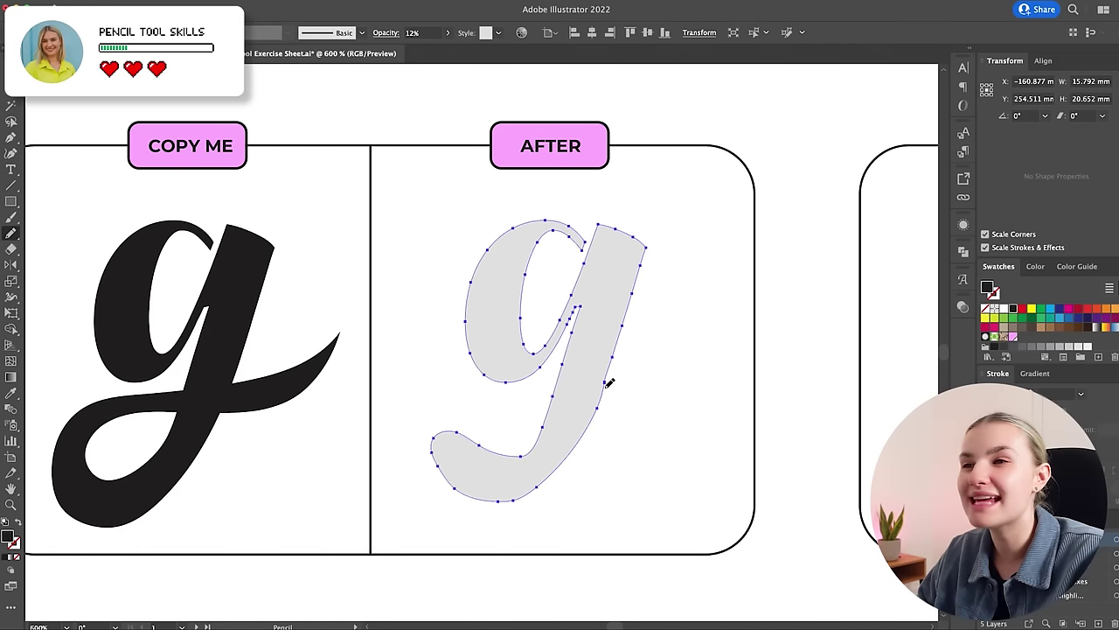
mouse_move(523, 494)
left_mouse_down()
mouse_move(494, 505)
mouse_move(450, 472)
left_mouse_up()
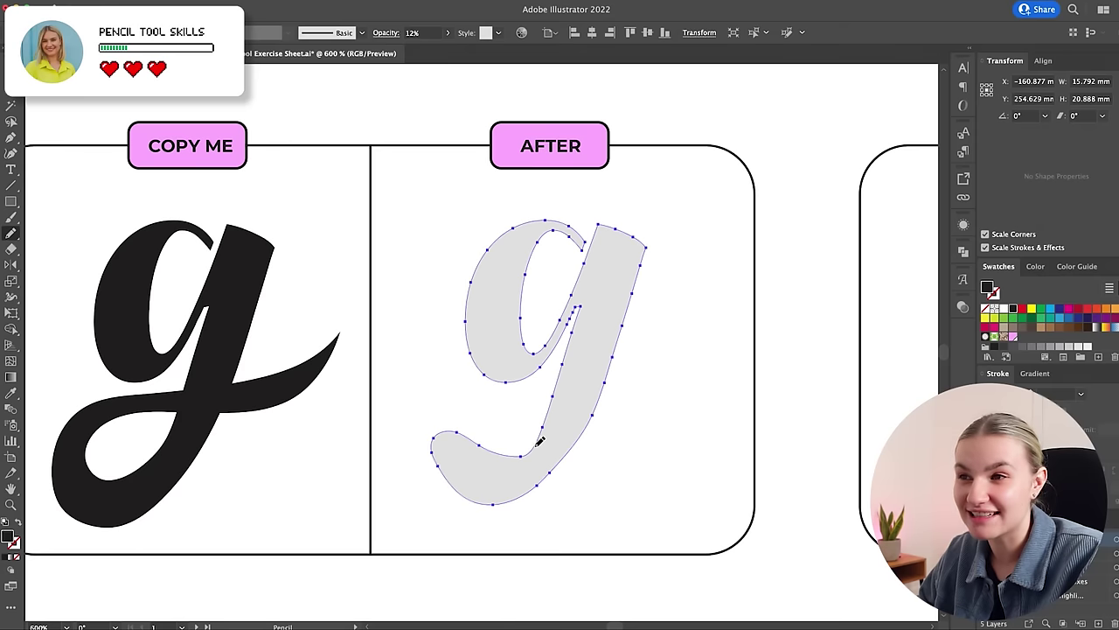
- Extend the grey g's descender into a loop with a swash crossing the stem, and round the loop's left outer edge
mouse_move(519, 459)
left_mouse_down()
mouse_move(472, 458)
mouse_move(471, 441)
mouse_move(498, 421)
mouse_move(633, 398)
mouse_move(687, 367)
mouse_move(709, 317)
mouse_move(629, 369)
mouse_move(478, 407)
left_mouse_up()
left_click_drag(444, 466, 445, 468)
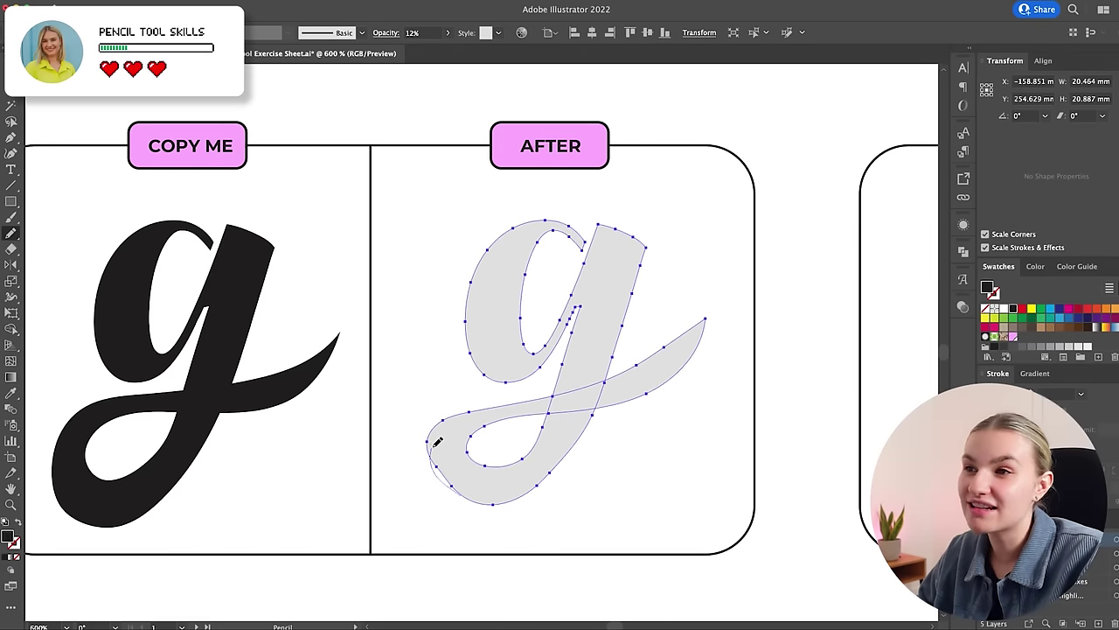
left_click_drag(453, 417, 472, 409)
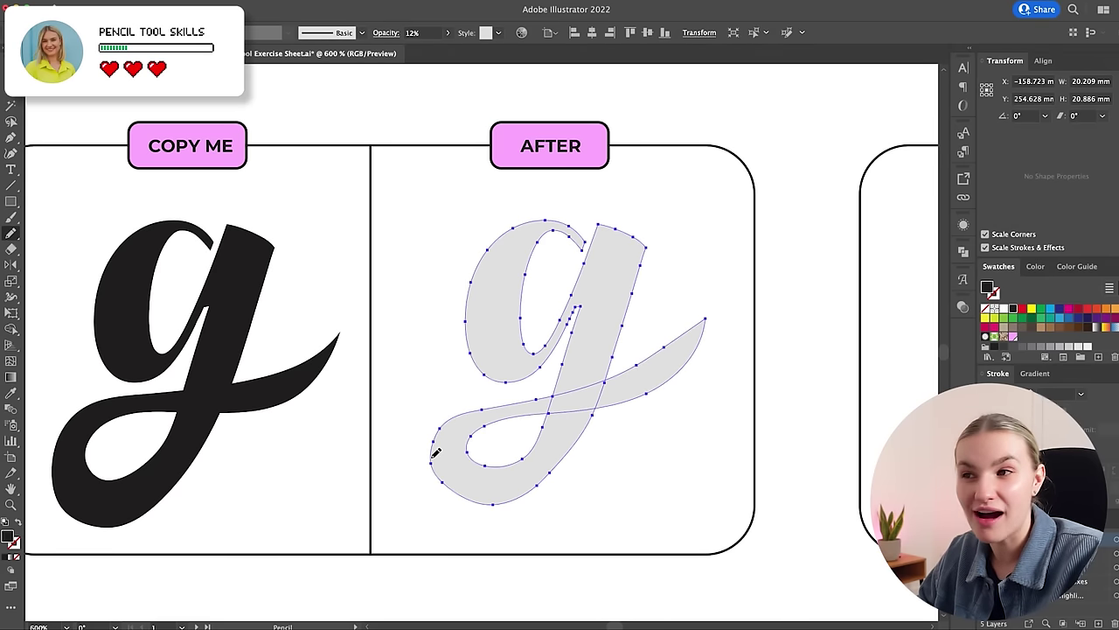
left_click_drag(465, 498, 472, 500)
left_click(701, 452, "super")
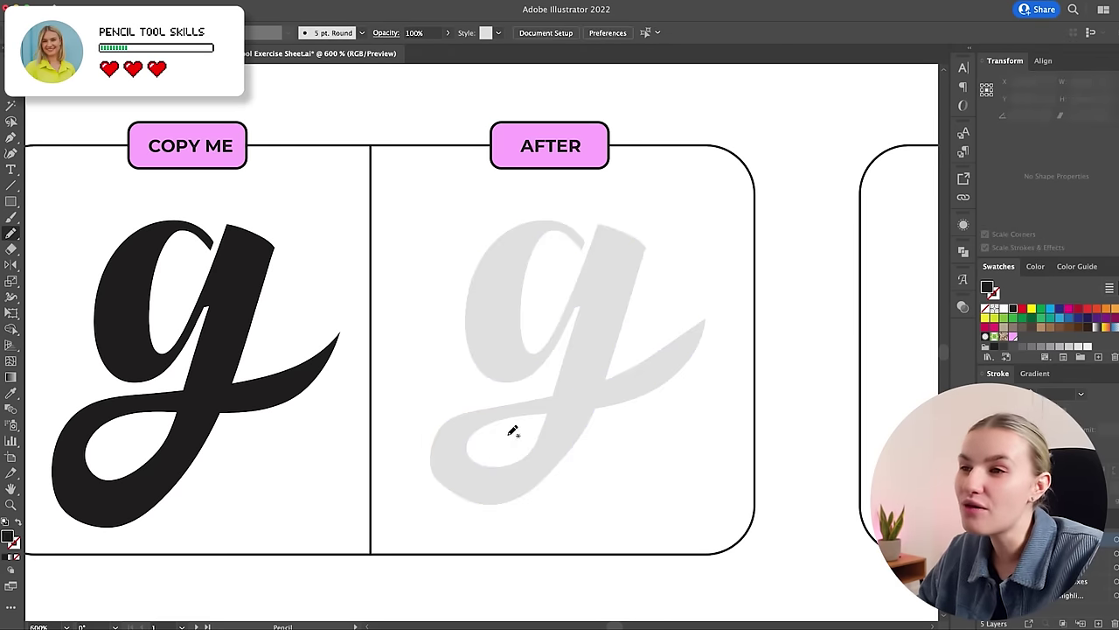
- Smooth the lower outer edge of the grey g's loop and deepen its inner opening to match the black letter
left_click(445, 484, "super")
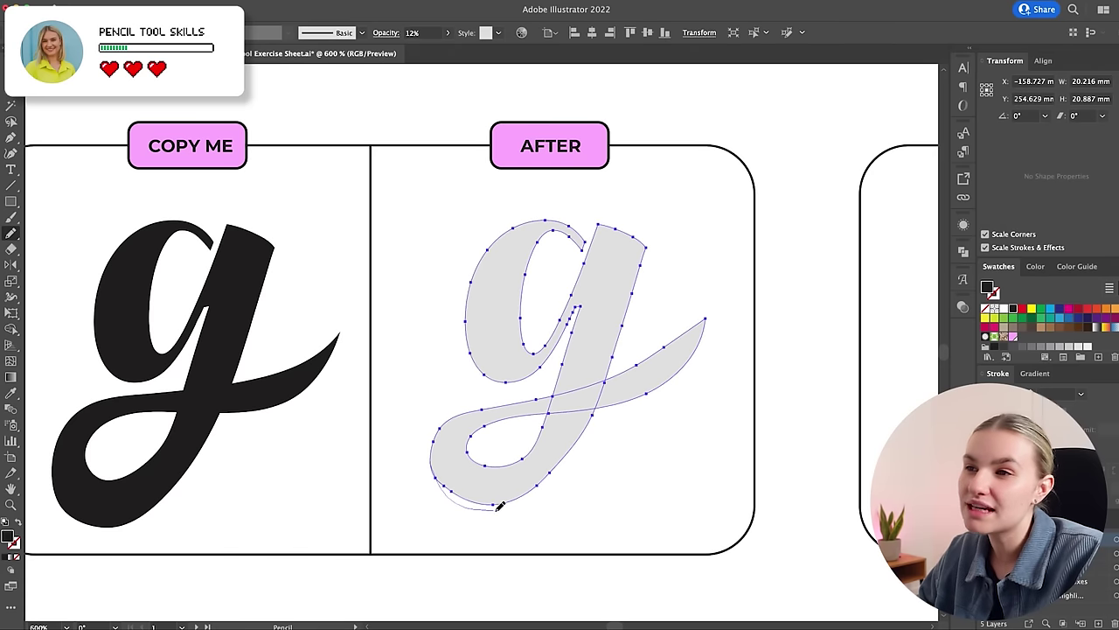
left_click_drag(539, 488, 554, 472)
left_click(615, 485, "super")
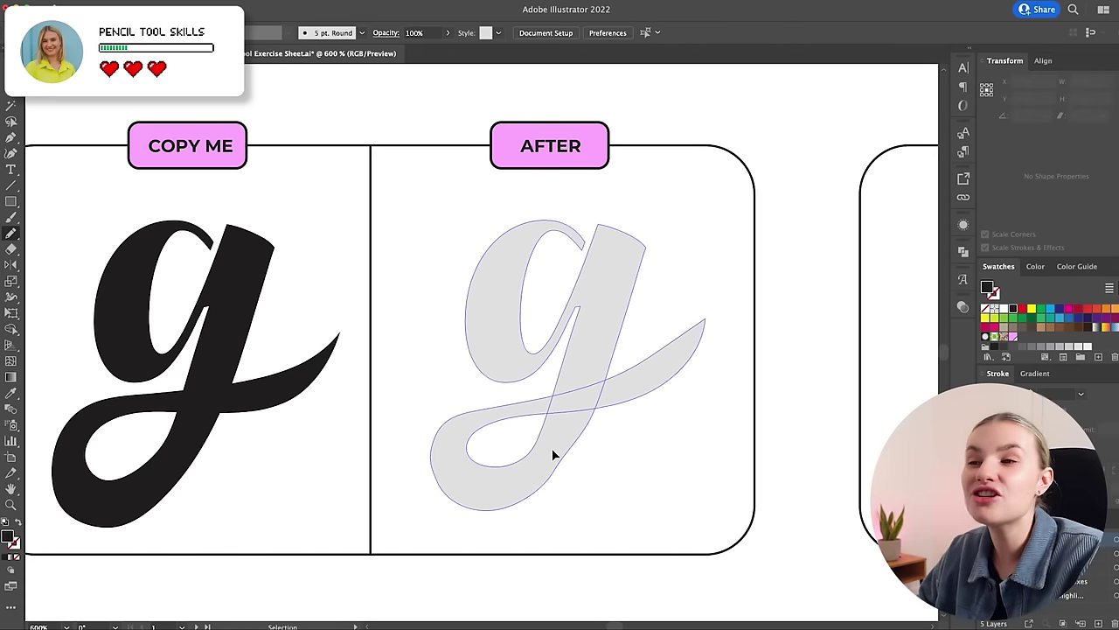
left_click(552, 455, "super")
mouse_move(592, 429)
left_mouse_down()
mouse_move(594, 418)
mouse_move(567, 461)
left_mouse_up()
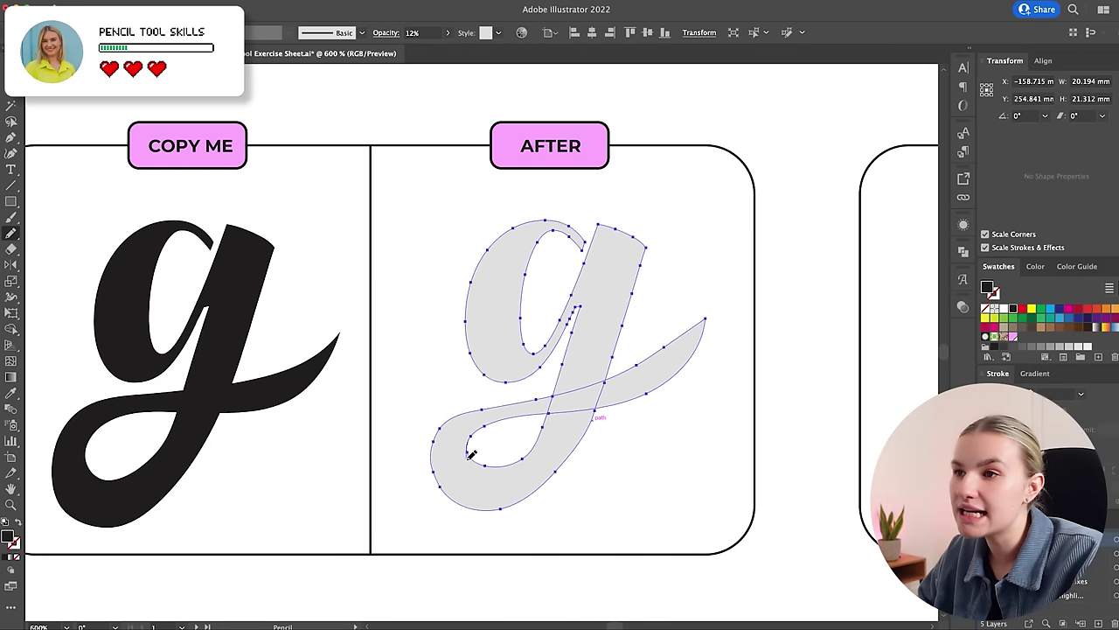
left_click_drag(517, 465, 537, 442)
left_click(714, 471, "super")
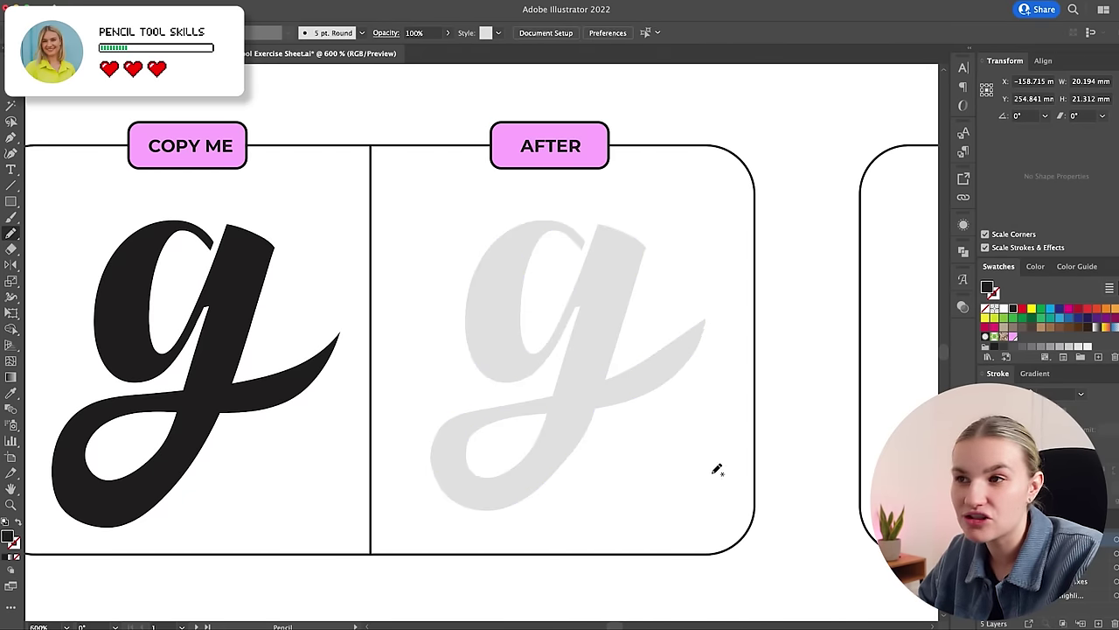
- Redraw the upper edge and tip of the grey g's right-hand swash, undoing unsatisfactory strokes until the curve is smooth
left_click(680, 352, "ctrl")
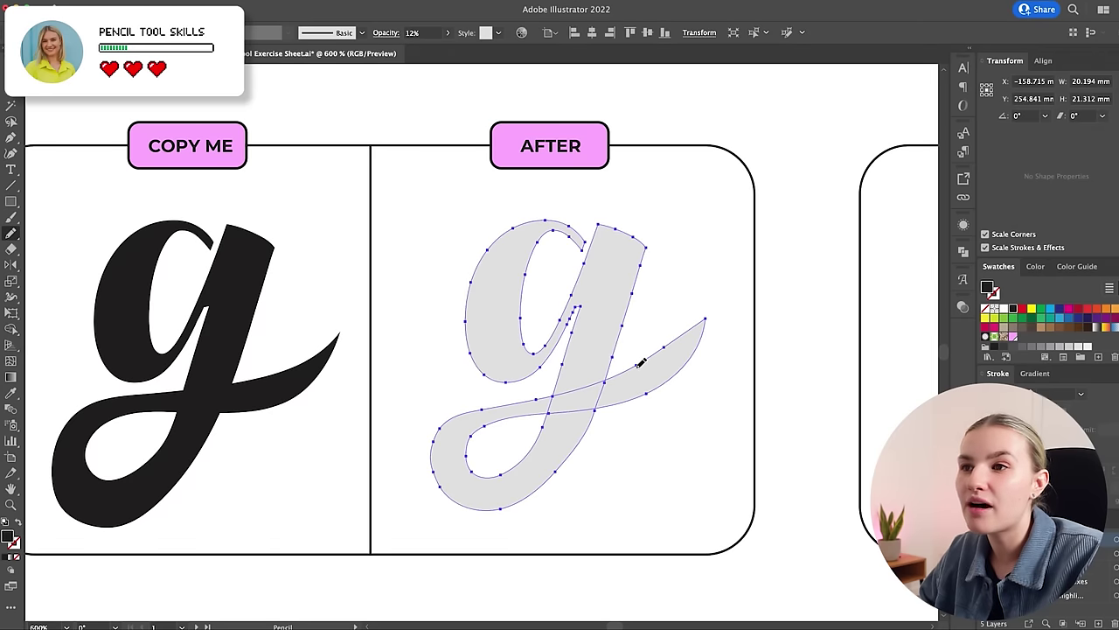
left_click_drag(707, 324, 707, 327)
left_click(725, 340, "super")
key("super+z")
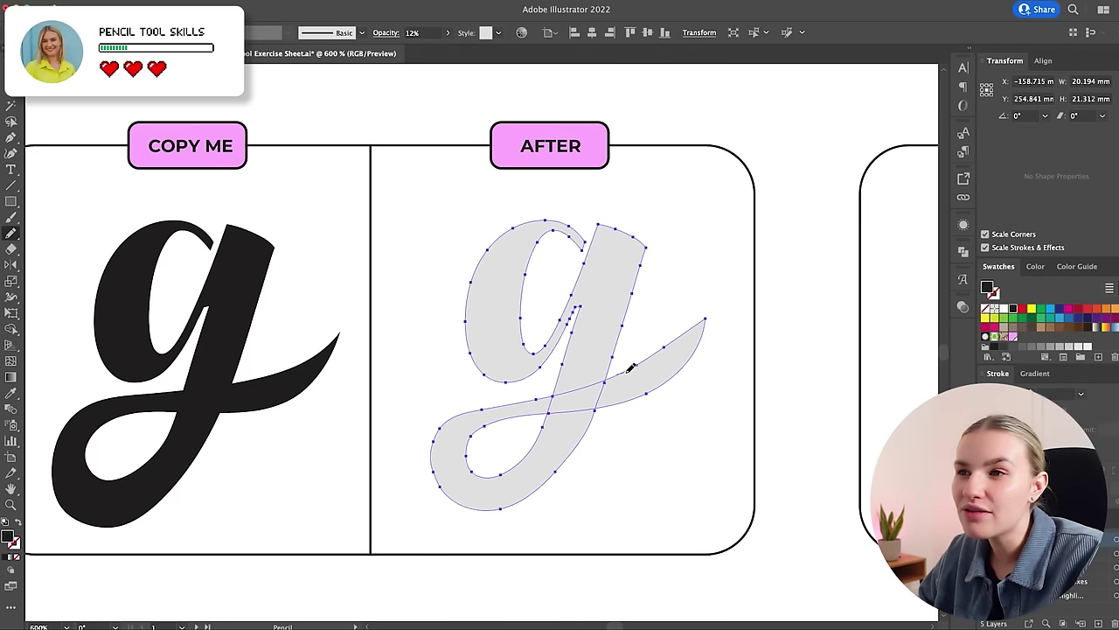
key("super+z")
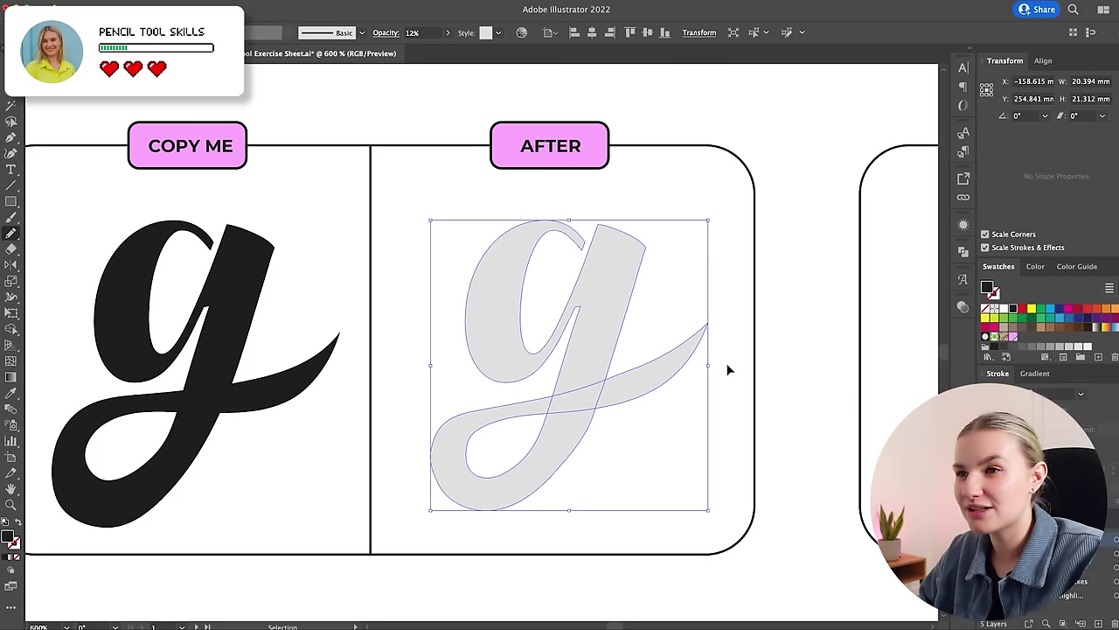
left_click(729, 368, "super")
- Redraw the upper edge of the grey g's loop as a smoother curve leading into the stem crossing
scroll(731, 363, "down", 1)
left_click(484, 384, "super")
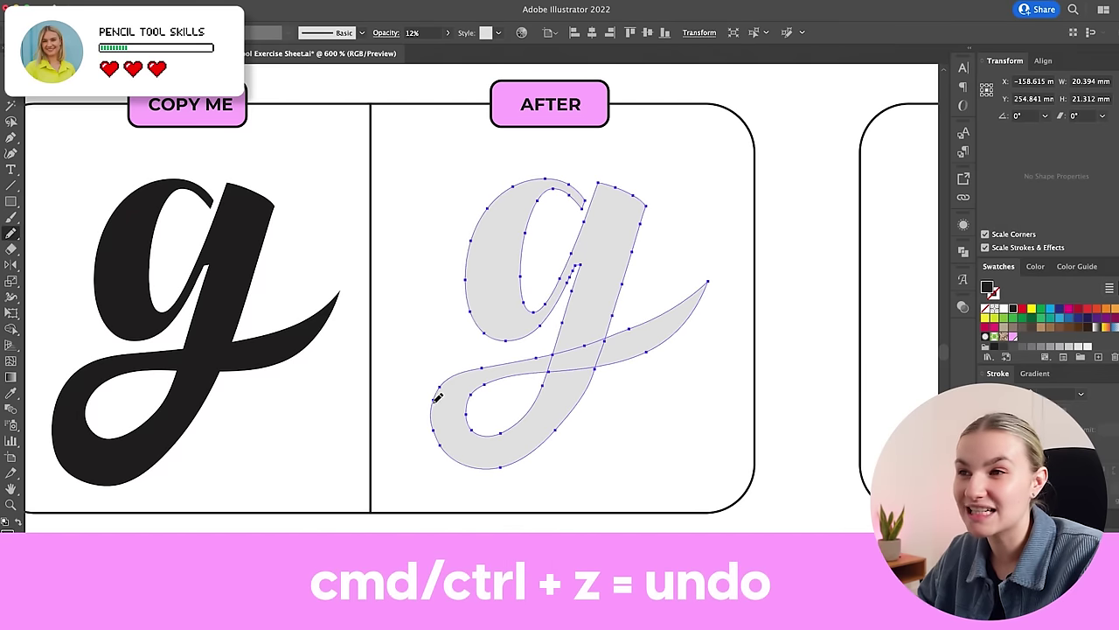
left_click_drag(502, 357, 580, 349)
left_click(729, 415, "super")
- Redraw the left and bottom outer edge of the grey g's loop, making it rounder and deeper up to the stem
left_click(437, 405, "ctrl")
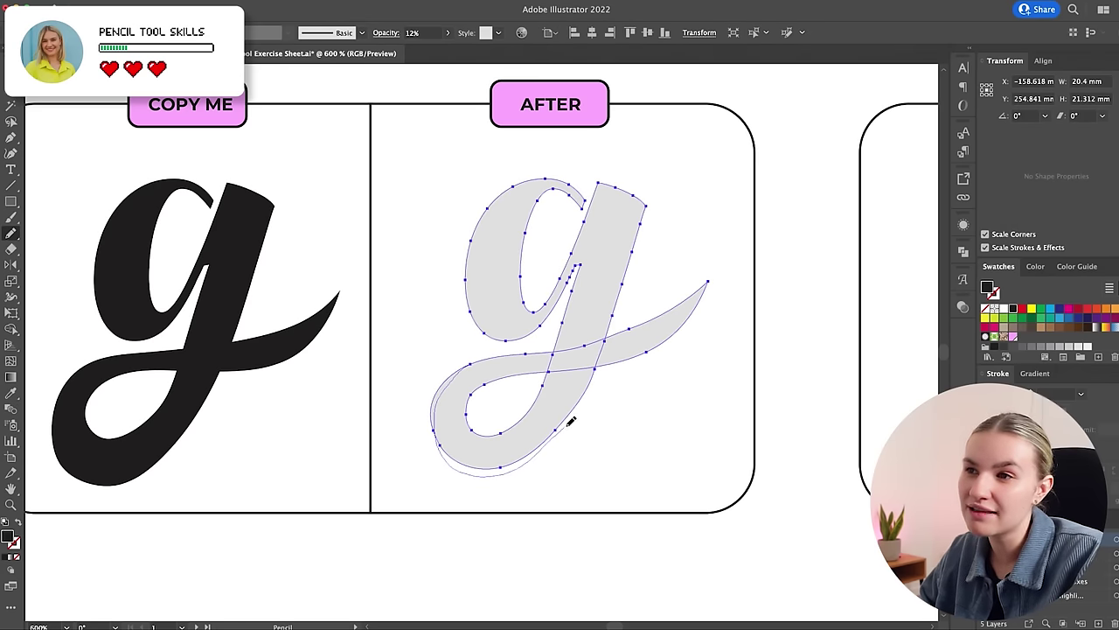
left_click_drag(581, 402, 585, 395)
left_click(668, 421, "super")
left_click(550, 407, "super")
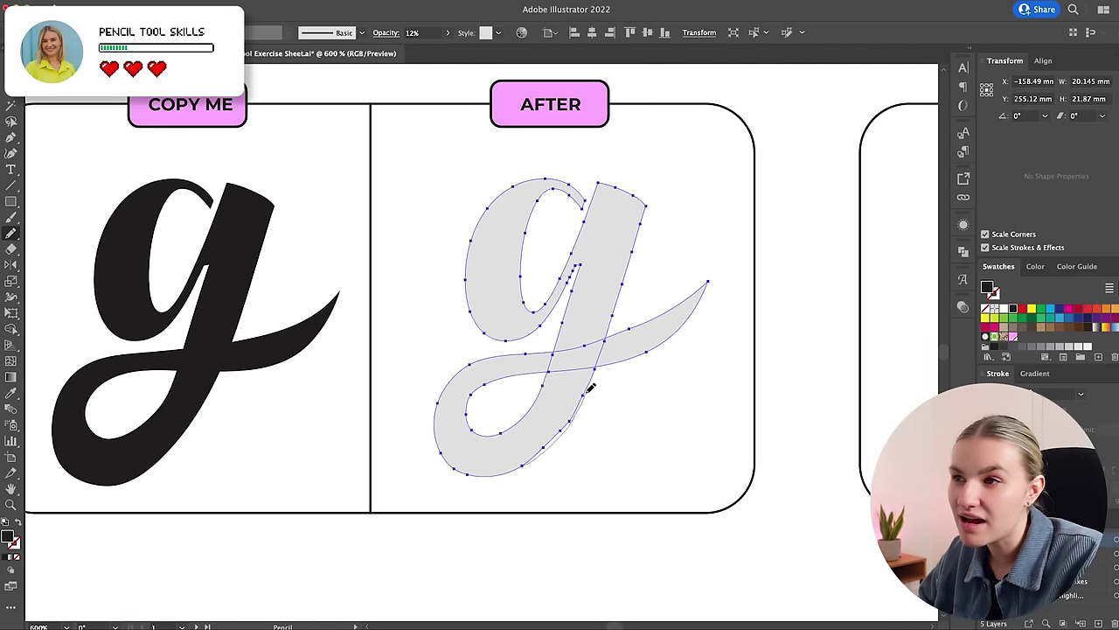
left_click(693, 414, "ctrl")
- Leave the finished g exercise and switch from the Pencil tool to the Smooth tool
scroll(698, 413, "left", 3)
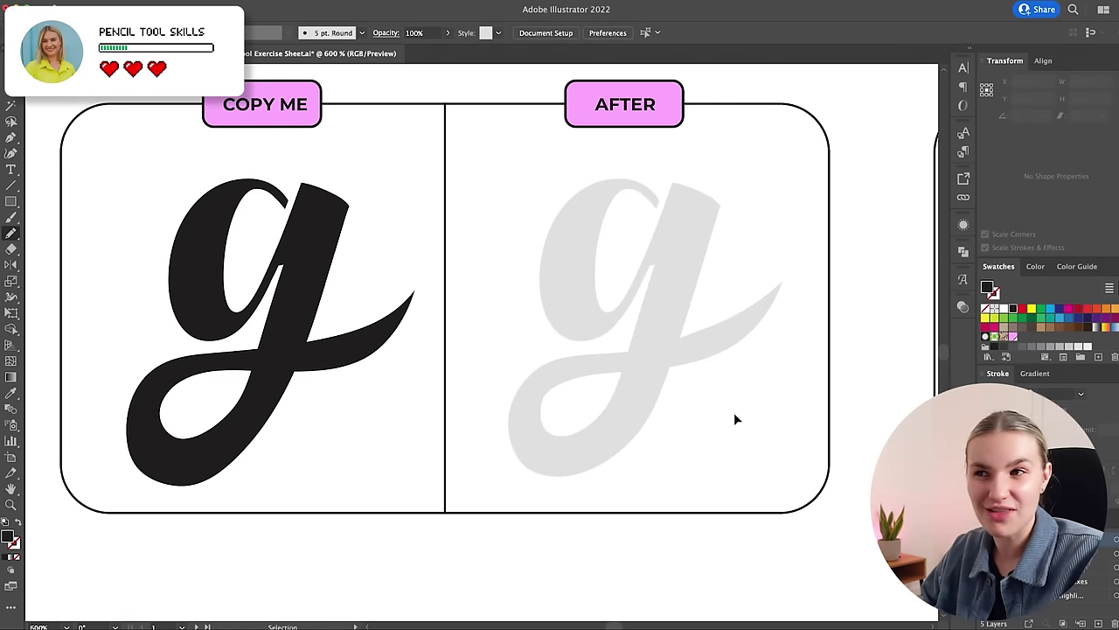
key("ctrl+minus")
key("ctrl+minus")
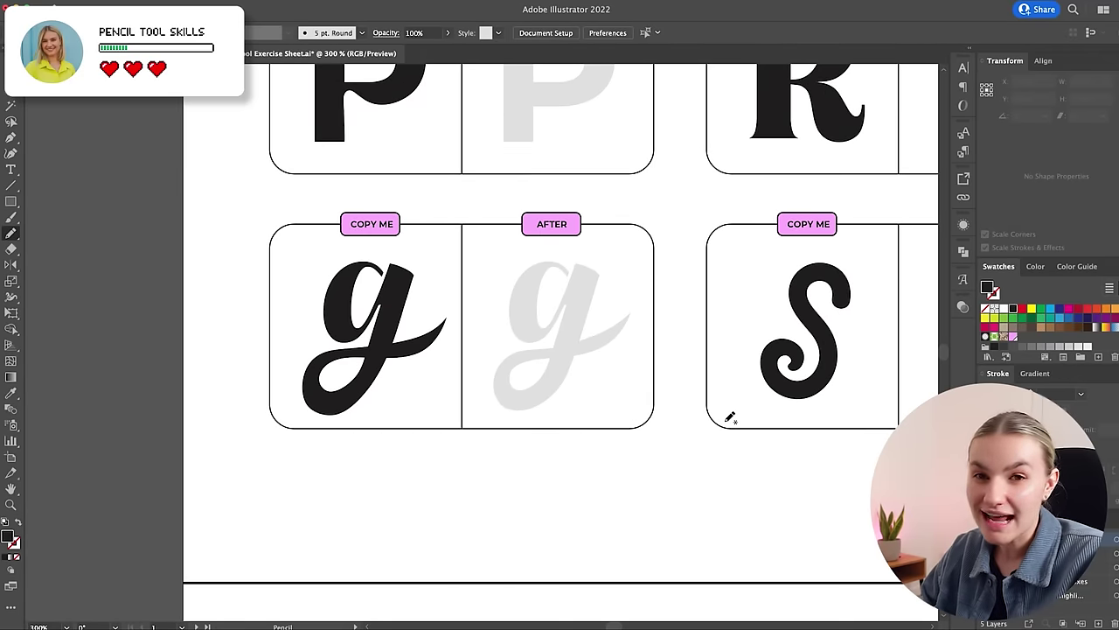
scroll(730, 417, "down", 1)
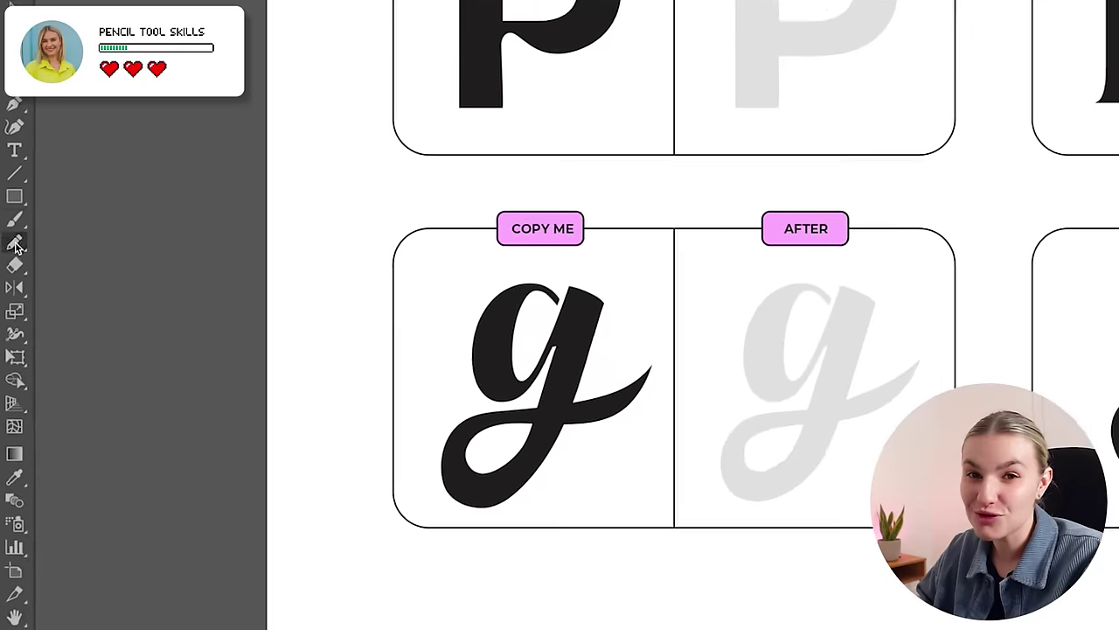
left_click(11, 234)
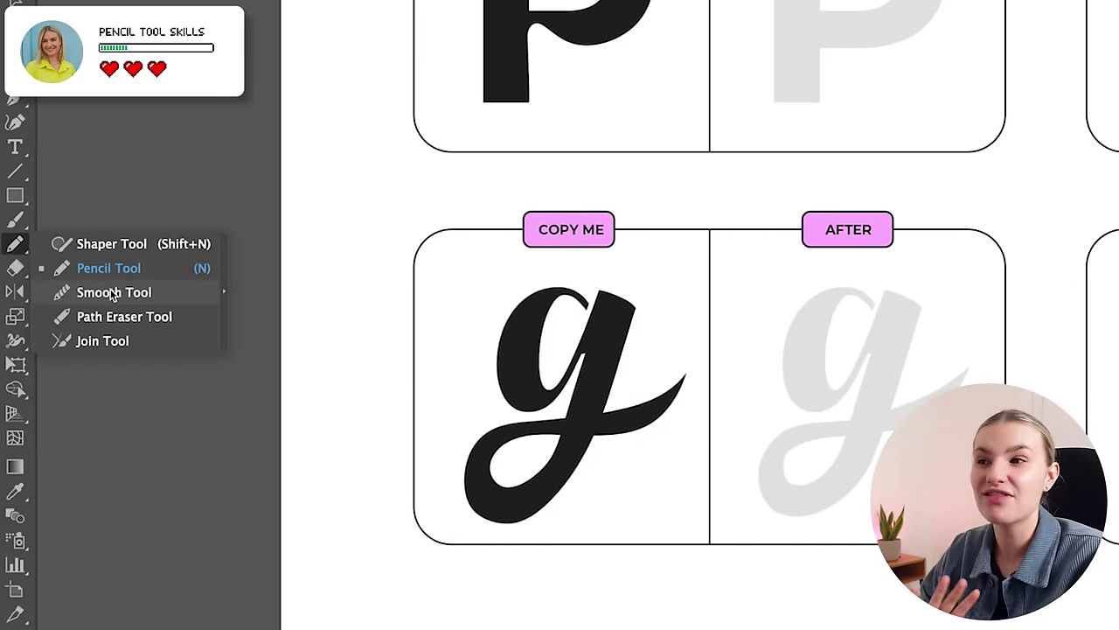
left_click(99, 295)
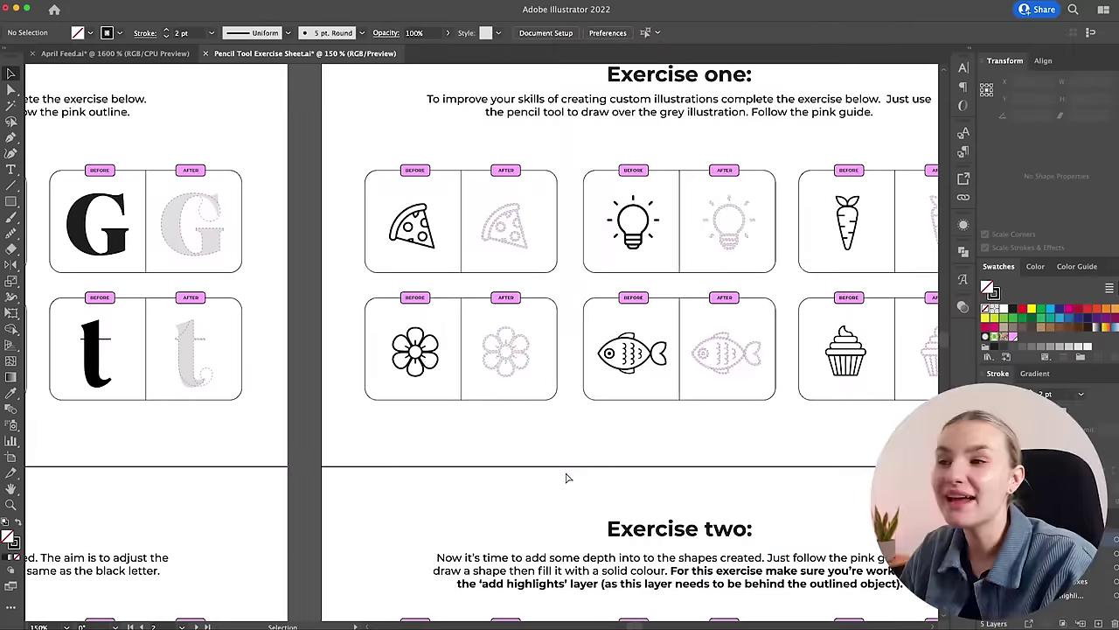
- Trace the centre circle and the two right-hand petals of the exercise one flower with the Pencil tool, following the pink guide
key("super+=")
key("super+=")
key("super+=")
key("super+=")
key("super+=")
key("v")
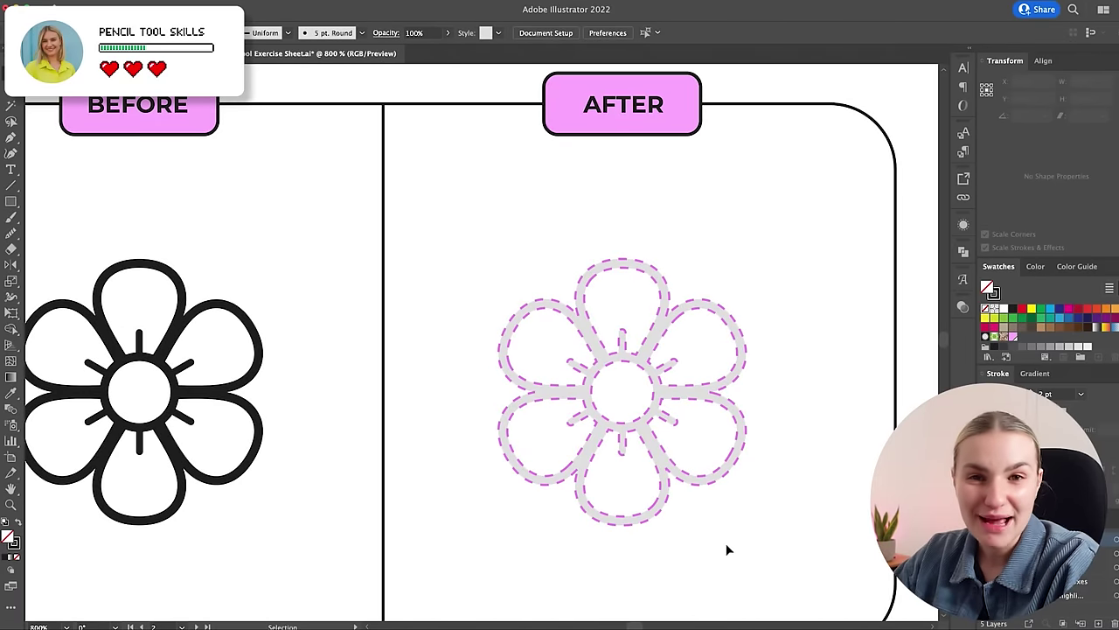
key("space")
left_click_drag(734, 548, 719, 526)
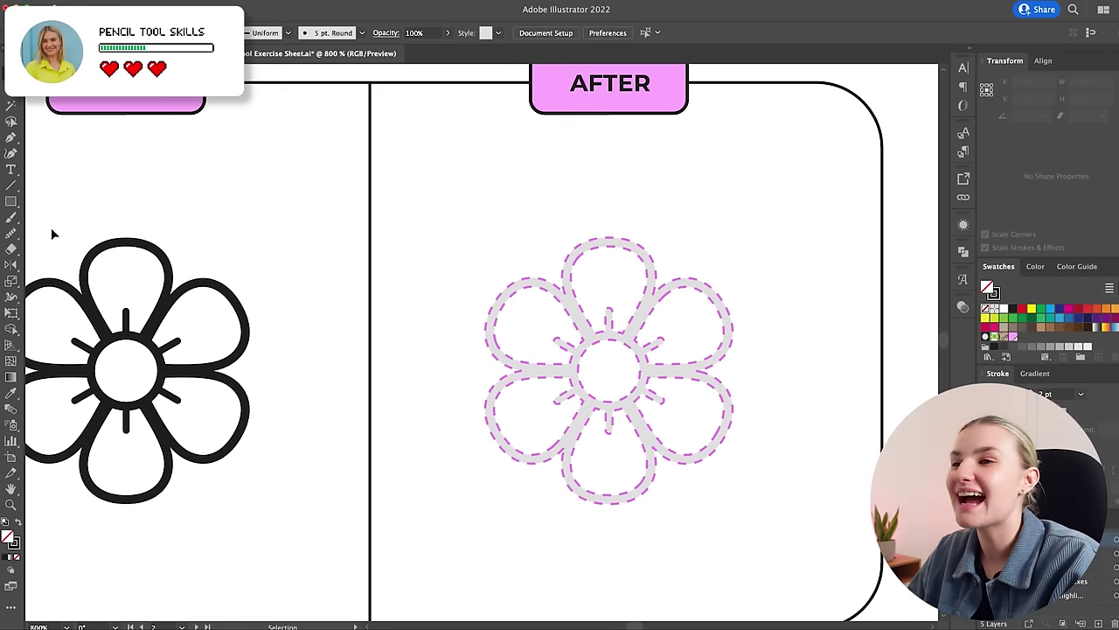
left_click(13, 230)
left_click(14, 229)
left_click(79, 250)
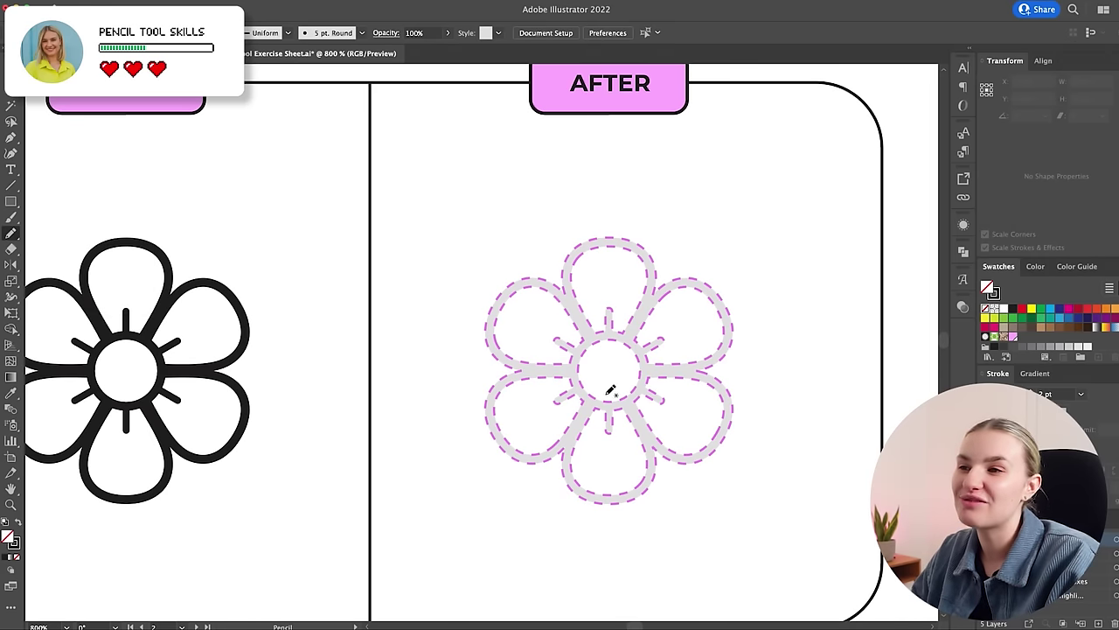
left_click_drag(688, 380, 641, 375)
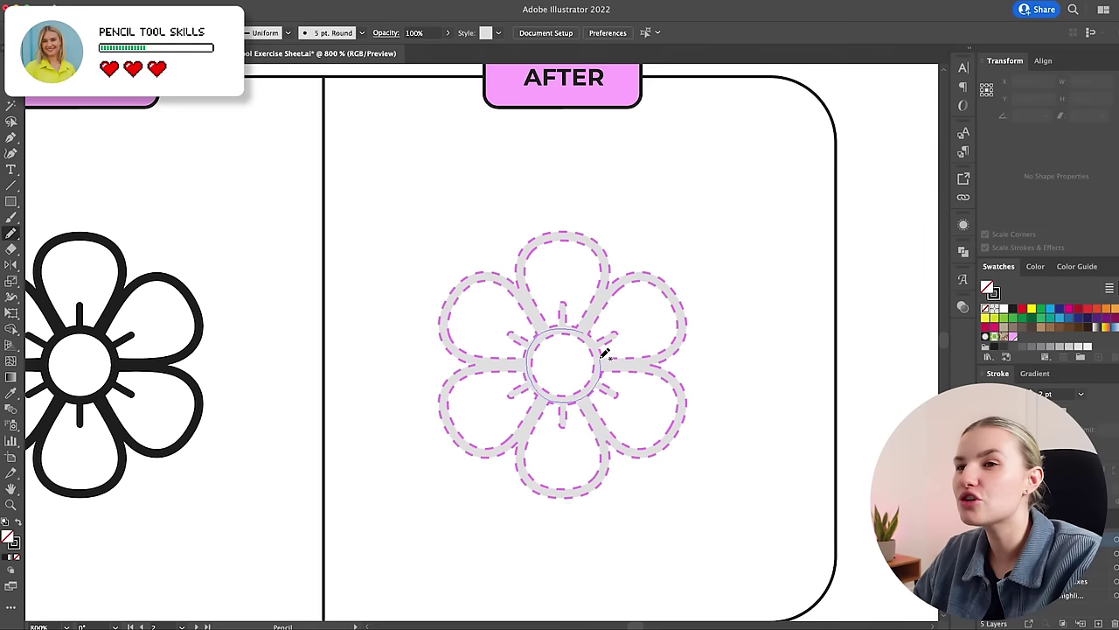
mouse_move(593, 331)
left_mouse_down()
mouse_move(556, 329)
mouse_move(592, 339)
mouse_move(598, 307)
mouse_move(640, 276)
mouse_move(667, 288)
mouse_move(683, 318)
mouse_move(658, 359)
mouse_move(605, 367)
mouse_move(649, 370)
mouse_move(681, 393)
mouse_move(685, 412)
mouse_move(664, 447)
mouse_move(631, 452)
mouse_move(583, 396)
left_mouse_up()
left_click(724, 302, "super")
scroll(762, 374, "down", 3)
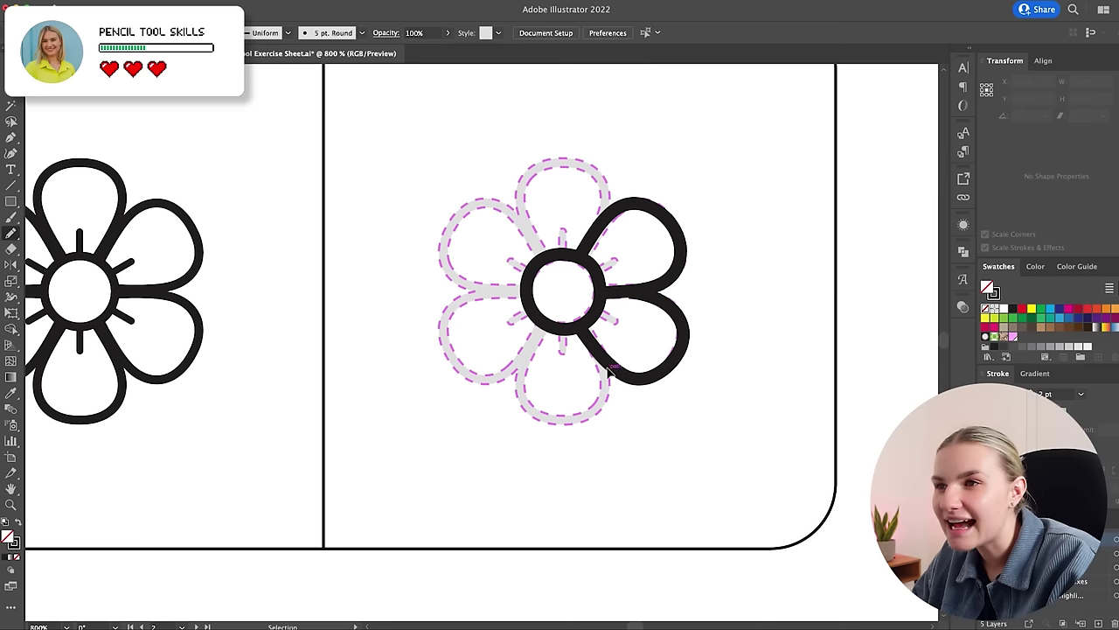
- Touch up the inner ends of the flower's lower-right petal where it joins the centre circle
left_click(615, 371, "super")
left_click_drag(586, 325, 585, 323)
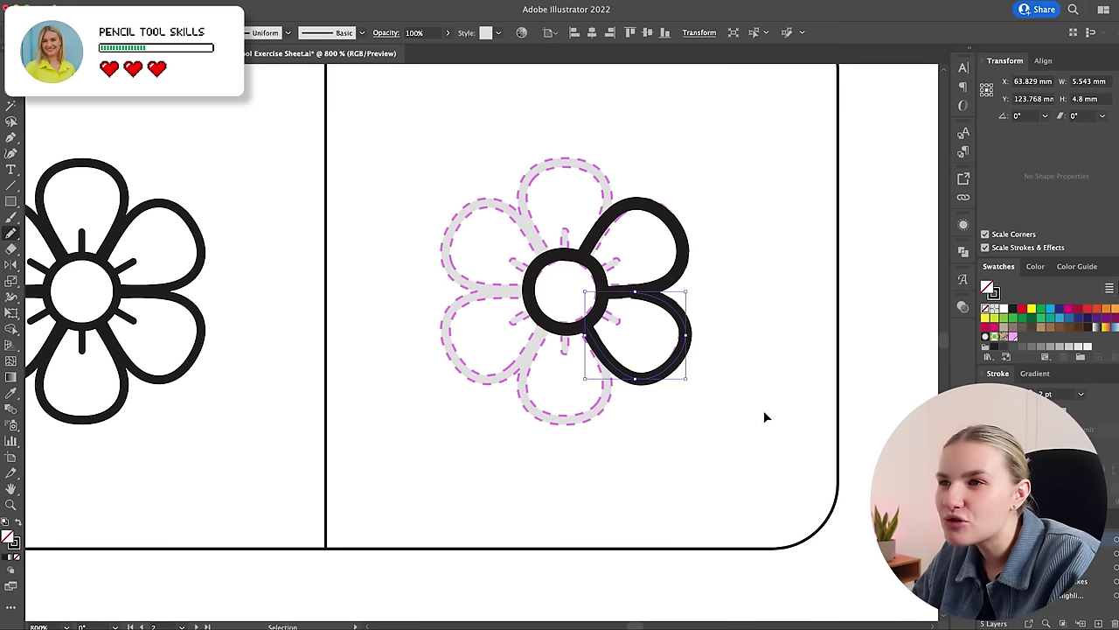
left_click(764, 417, "super")
left_click(649, 295, "super")
left_click(652, 290, "ctrl")
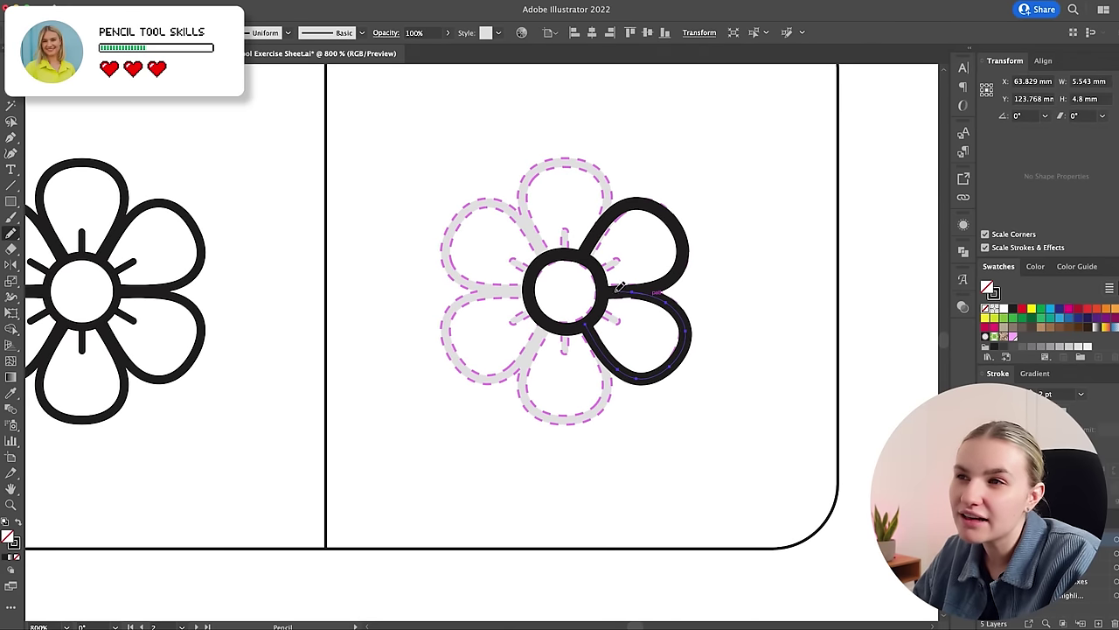
left_click(757, 333, "ctrl")
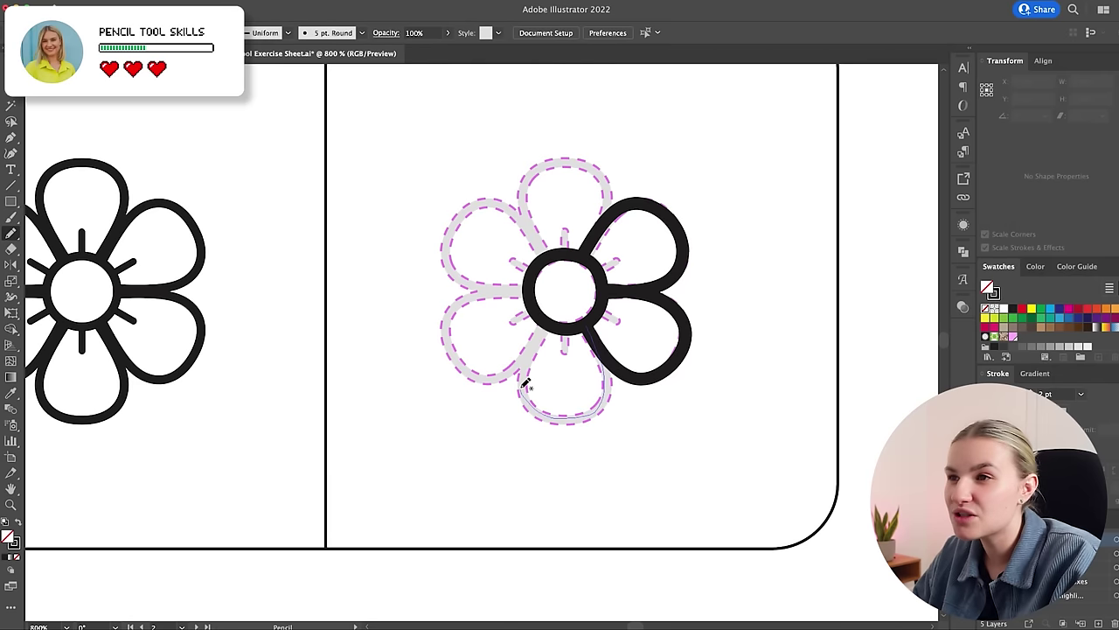
- Trace the flower's bottom petal up to the centre circle and redraw its lower edge as a smoother, rounder curve
left_click_drag(525, 383, 544, 324)
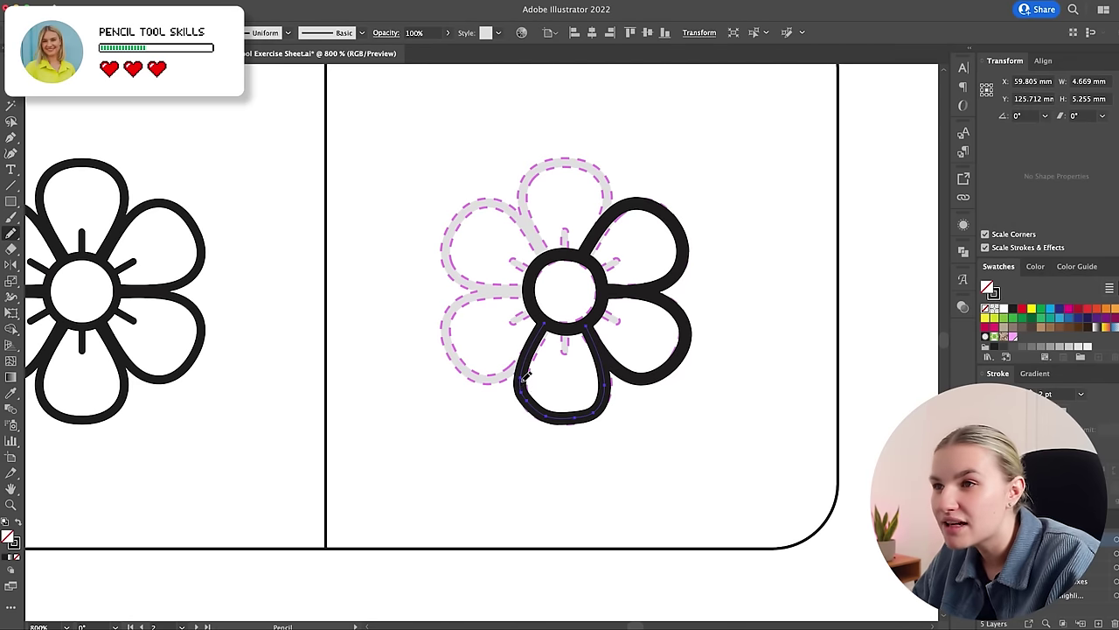
left_click_drag(535, 407, 564, 416)
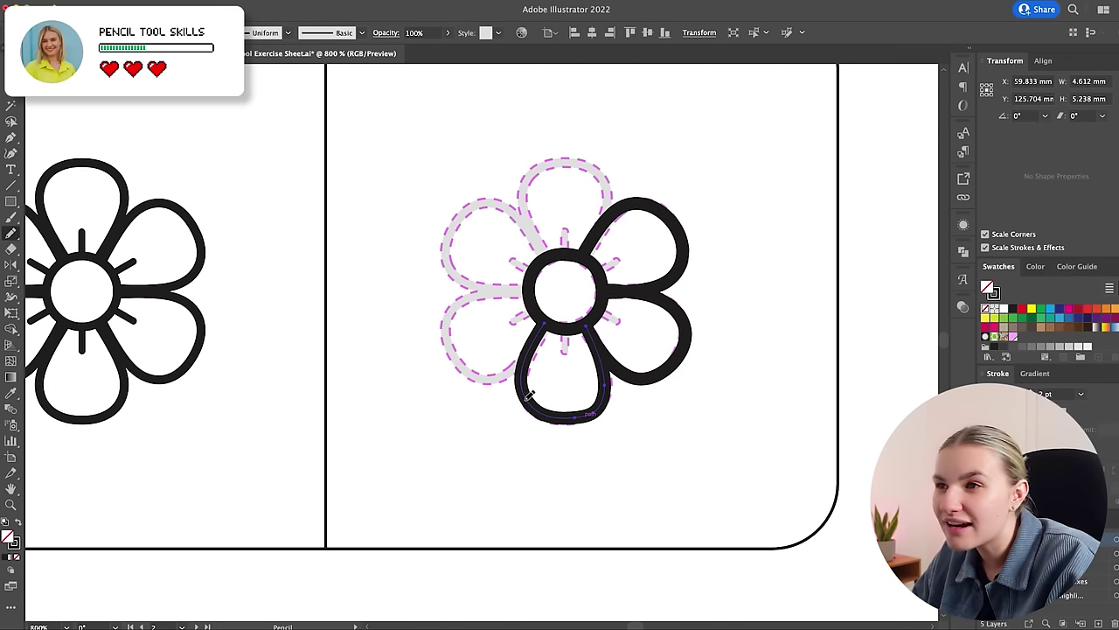
mouse_move(604, 398)
left_mouse_down()
mouse_move(610, 391)
mouse_move(598, 418)
left_mouse_up()
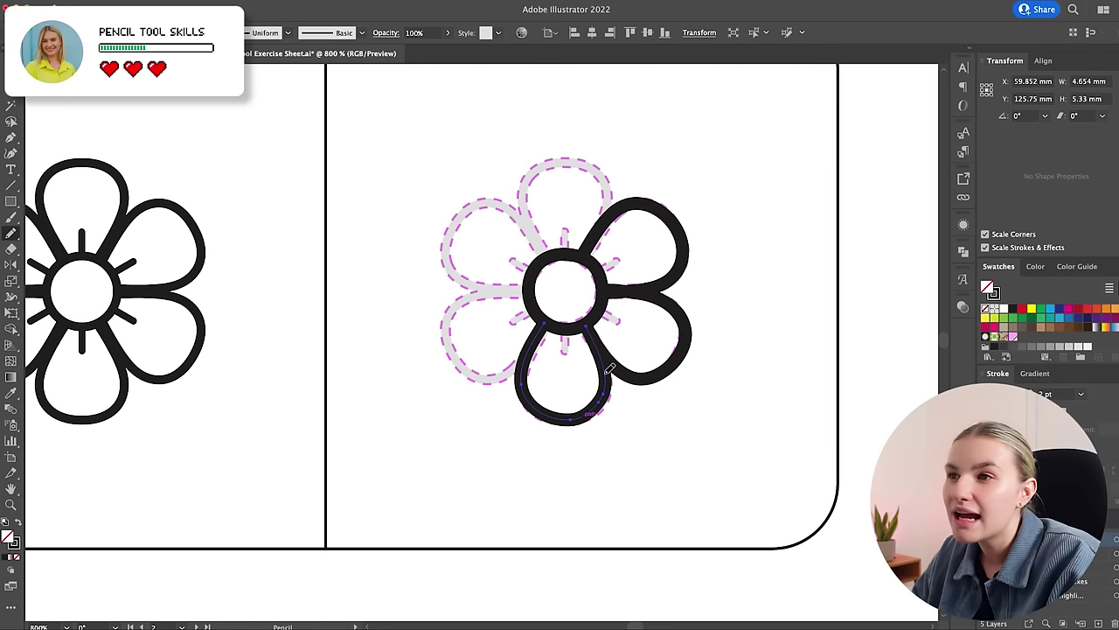
left_click(708, 427, "super")
- Trace the flower's lower-left petal from the centre circle around the guide and back
scroll(710, 427, "up", 2)
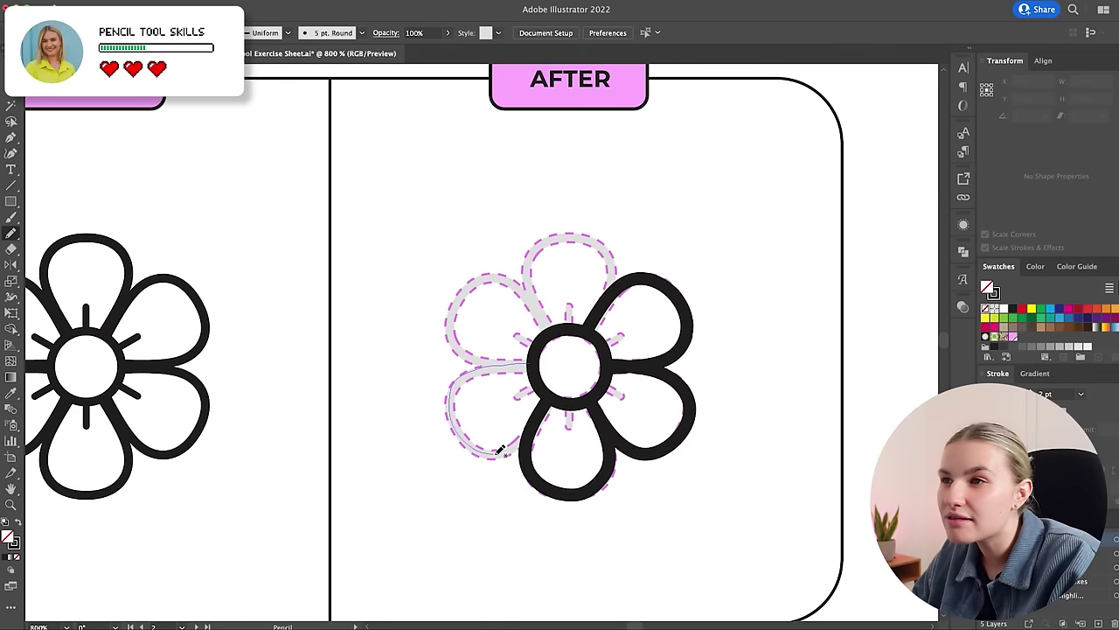
left_click_drag(503, 449, 552, 399)
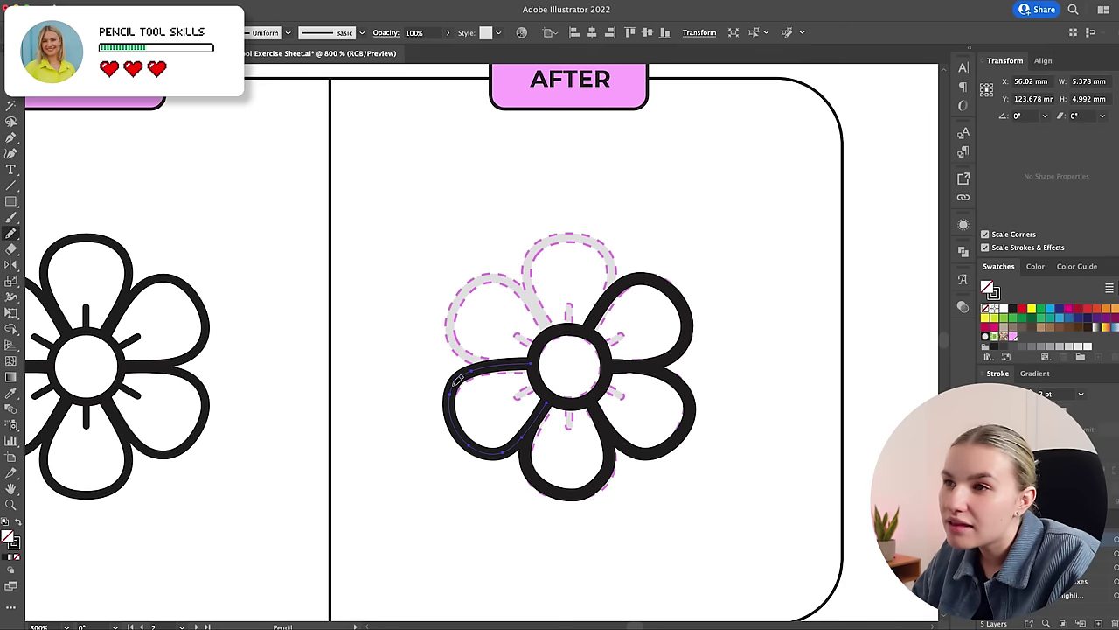
left_click(409, 353, "super")
scroll(411, 354, "up", 1)
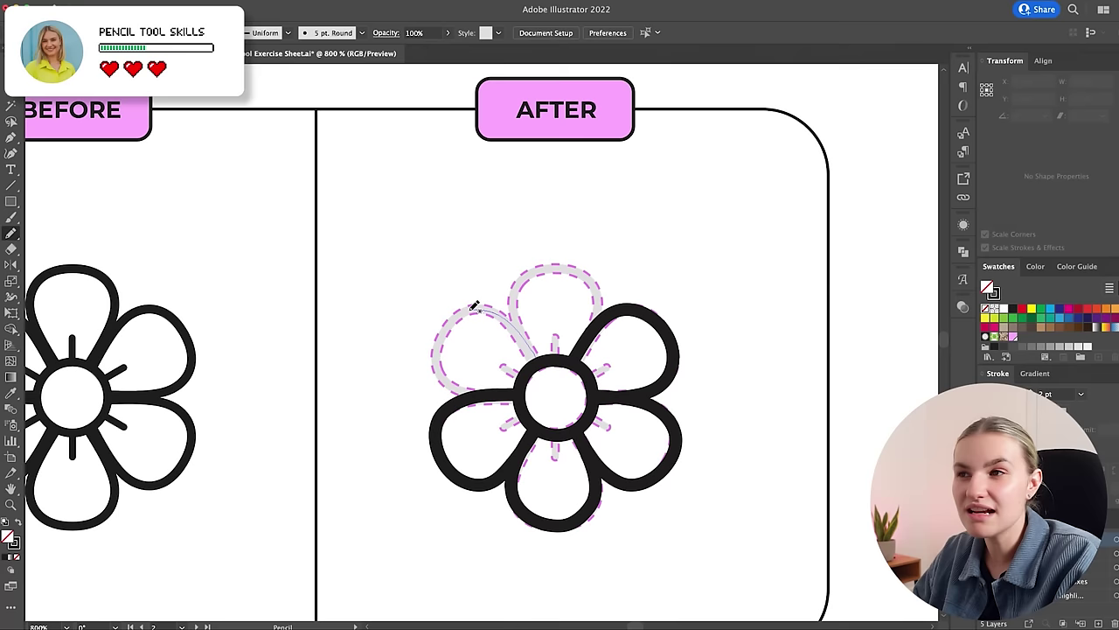
- Trace the flower's upper-left petal and redraw its upper edge down to the centre circle
mouse_move(447, 324)
left_mouse_down()
mouse_move(440, 367)
mouse_move(481, 394)
mouse_move(531, 396)
left_mouse_up()
left_click(785, 383, "super")
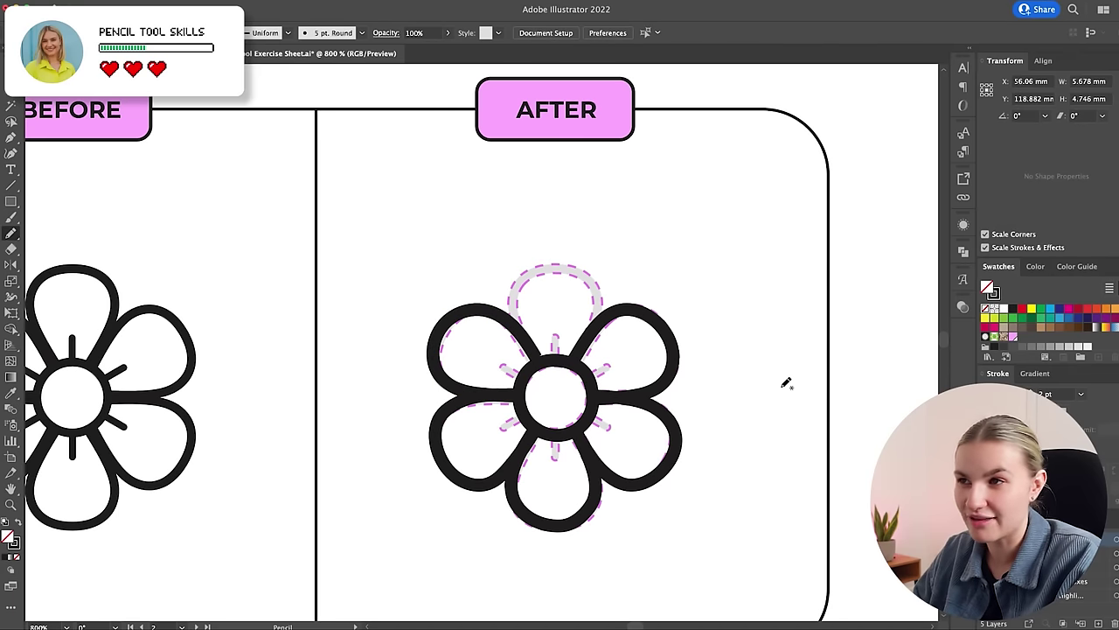
left_click(533, 349, "super")
left_click(762, 318, "ctrl")
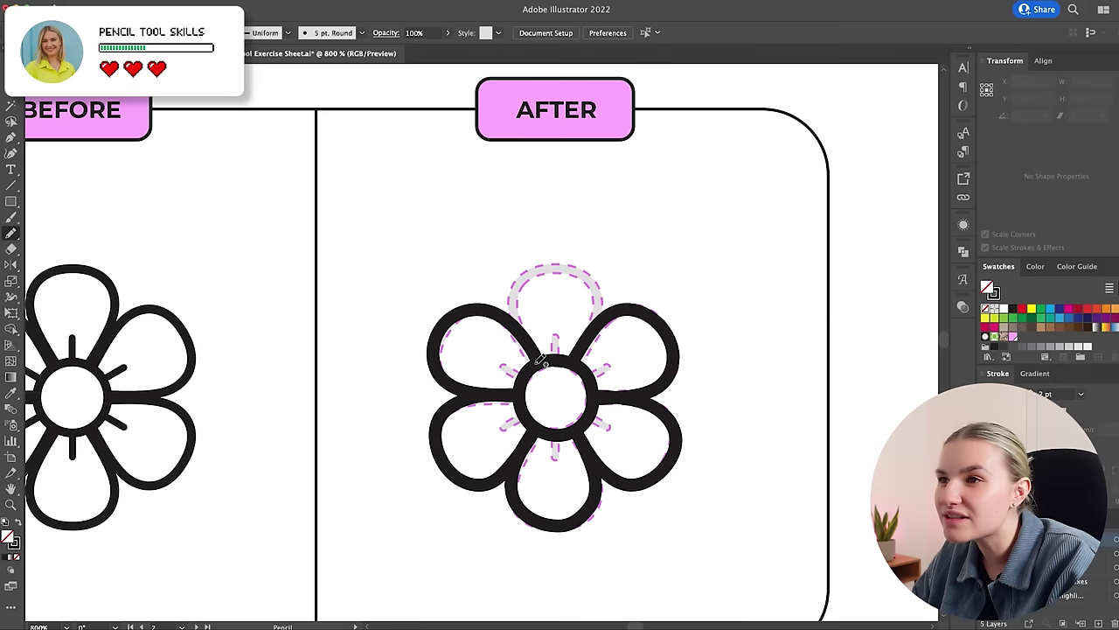
left_click(524, 348, "ctrl")
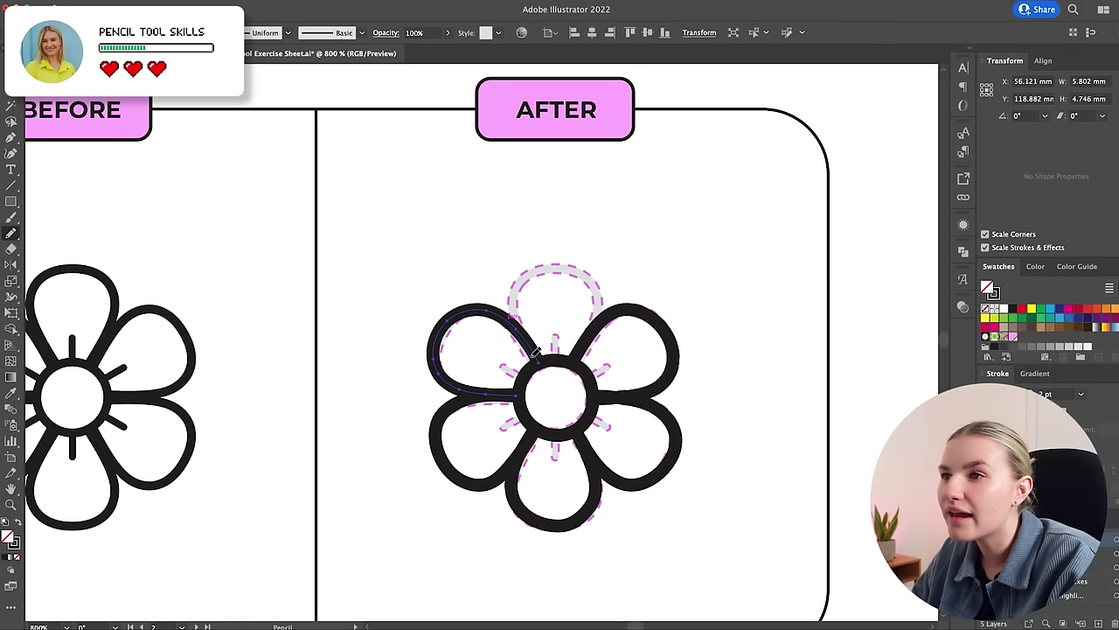
left_click_drag(490, 311, 535, 359)
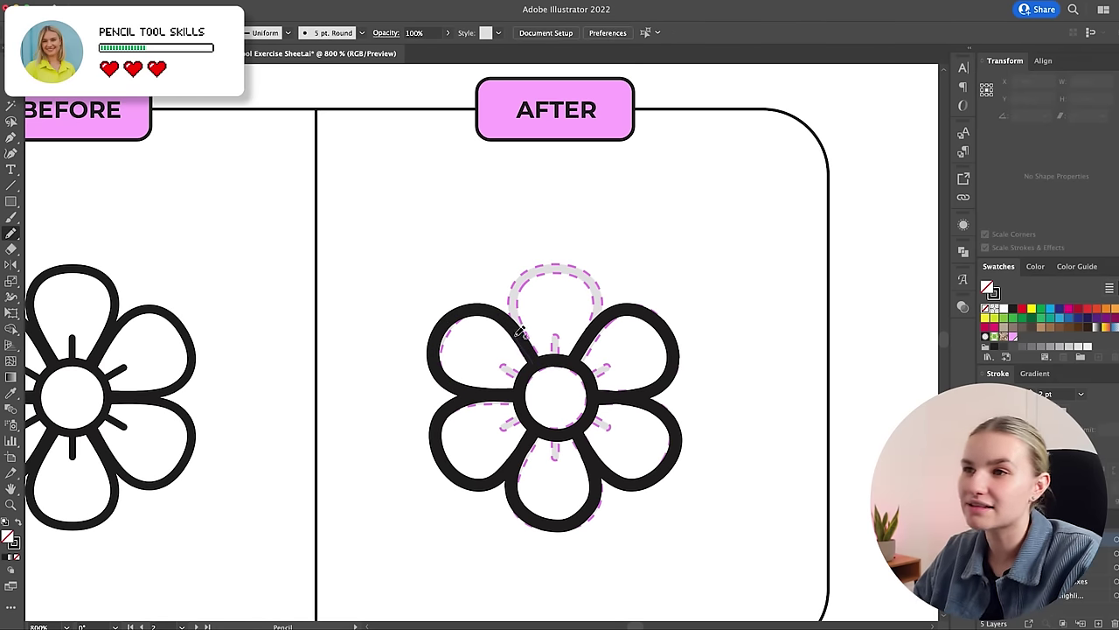
- Trace the flower's top petal between the two upper side petals, undoing an unsatisfactory stroke before drawing the full curve
left_click_drag(513, 293, 534, 362)
key("super+z")
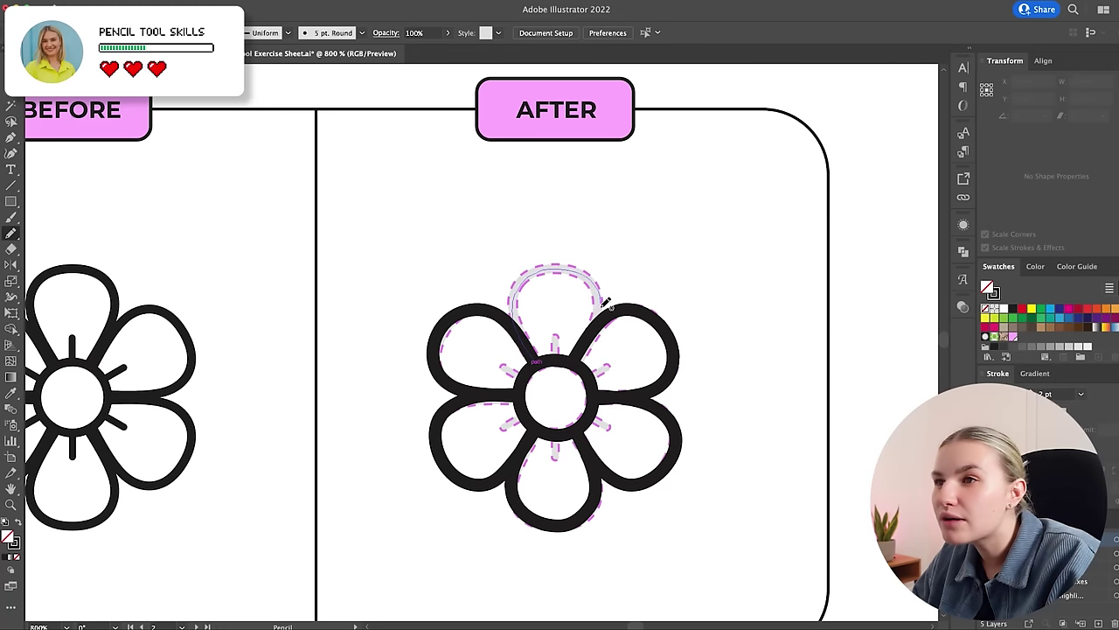
left_click_drag(606, 302, 578, 362)
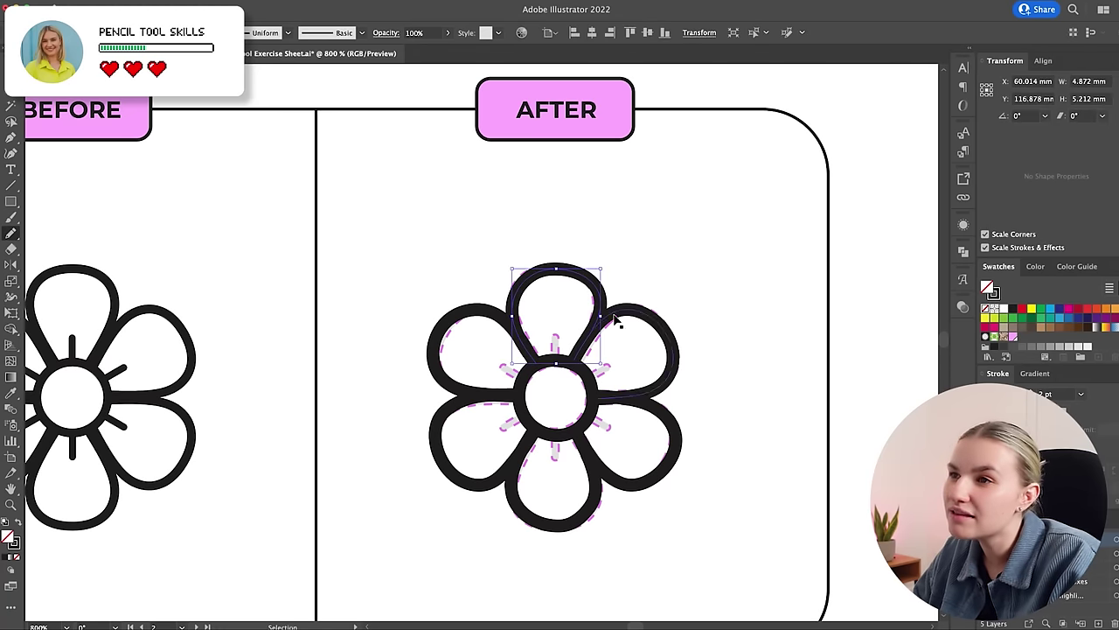
- Refine the adjoining edges of the flower's upper-right and top petals near the centre circle
mouse_move(618, 322)
left_mouse_down()
mouse_move(638, 393)
mouse_move(611, 313)
left_mouse_up()
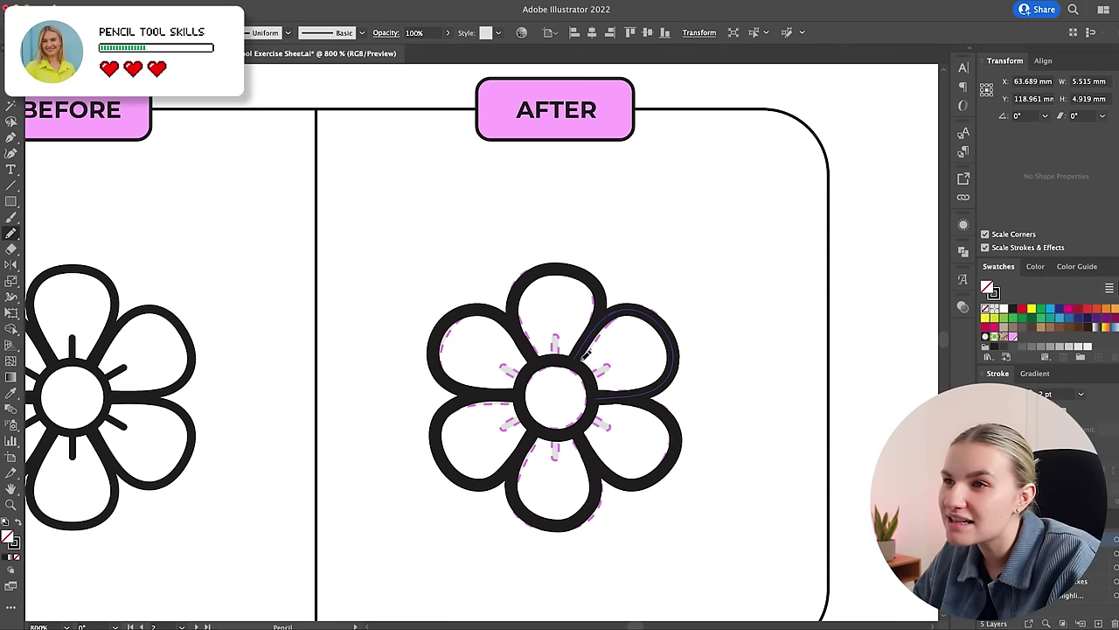
left_click_drag(582, 360, 577, 362)
left_click(637, 281, "super")
left_click(600, 304, "super")
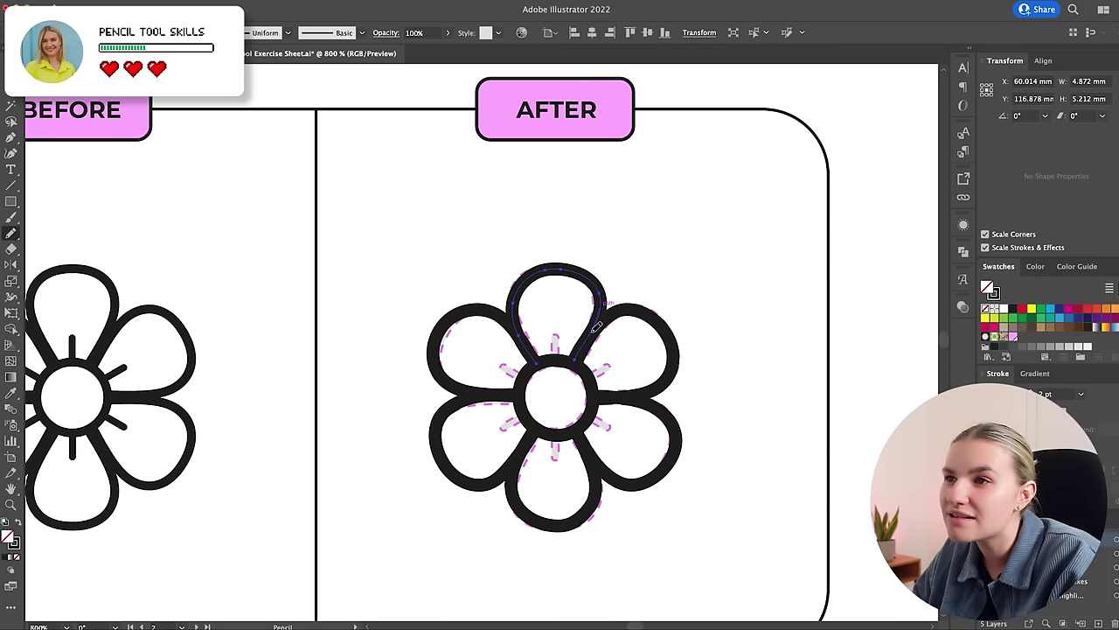
left_click(750, 253, "ctrl")
- Draw the short vertical line above the flower's centre circle and give its stroke a round cap
scroll(545, 292, "down", 3)
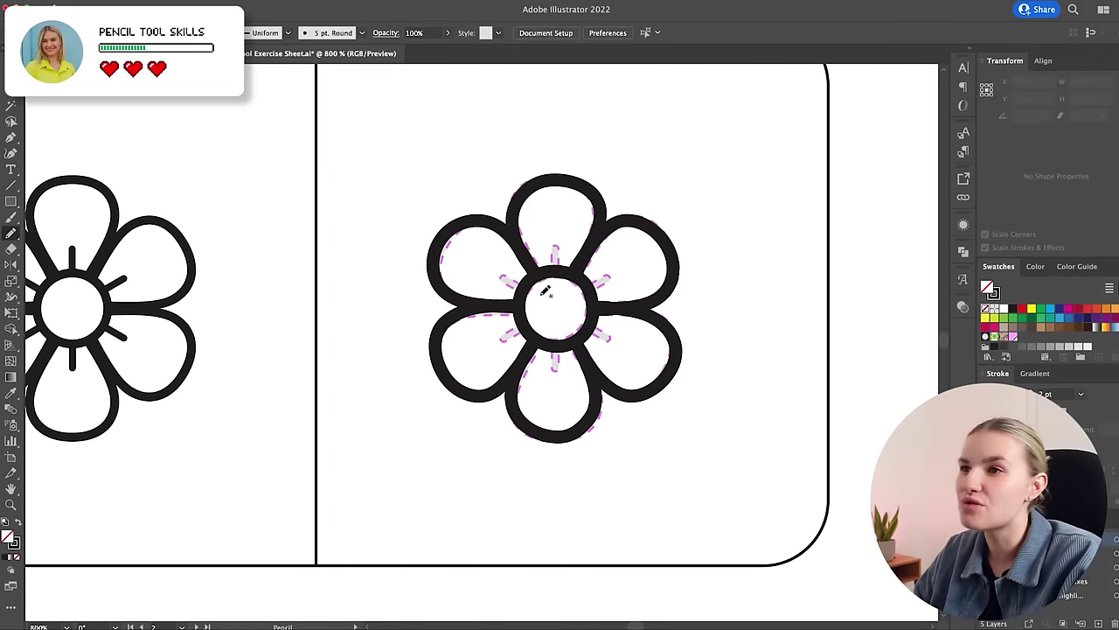
left_click_drag(556, 248, 554, 262)
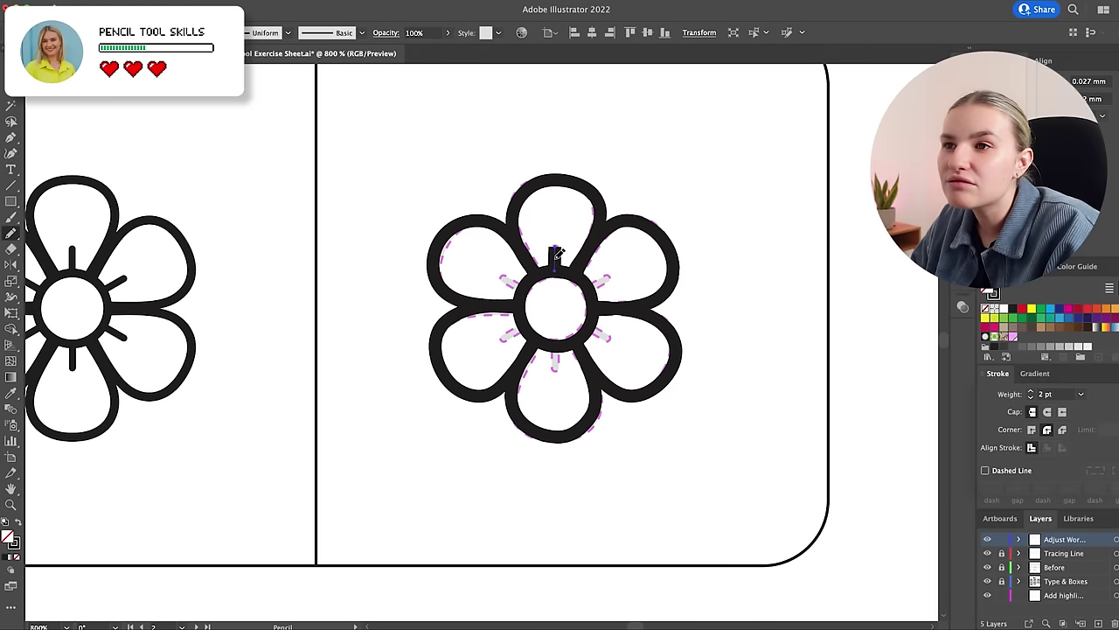
left_click_drag(555, 259, 555, 238)
key("super+z")
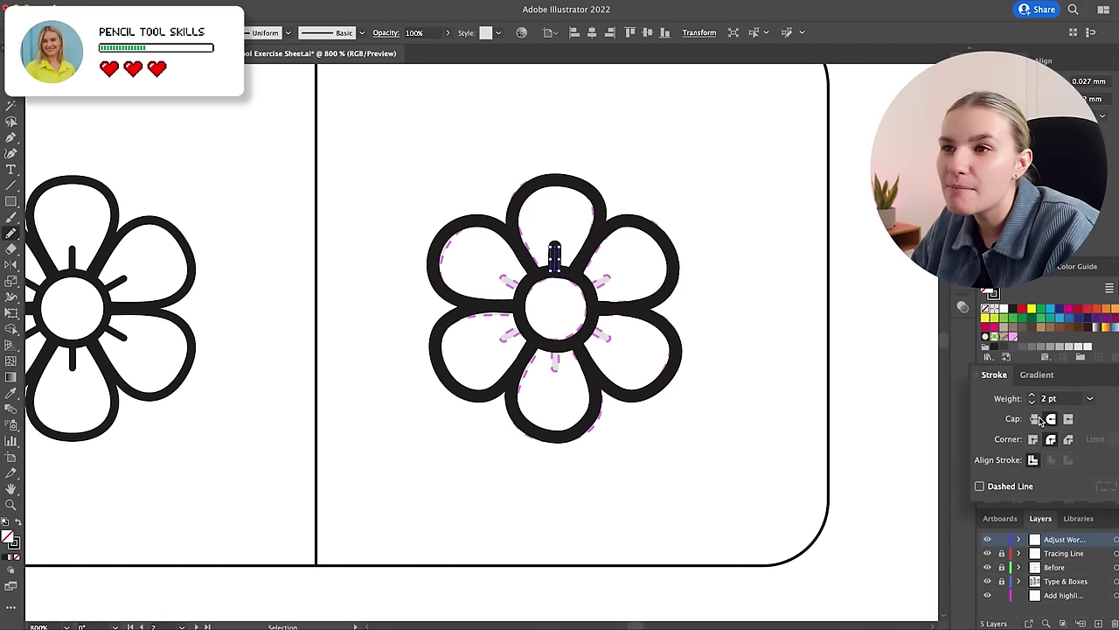
- Trace the five remaining short lines radiating from the flower's centre circle with the Pencil tool
left_click_drag(614, 278, 590, 287)
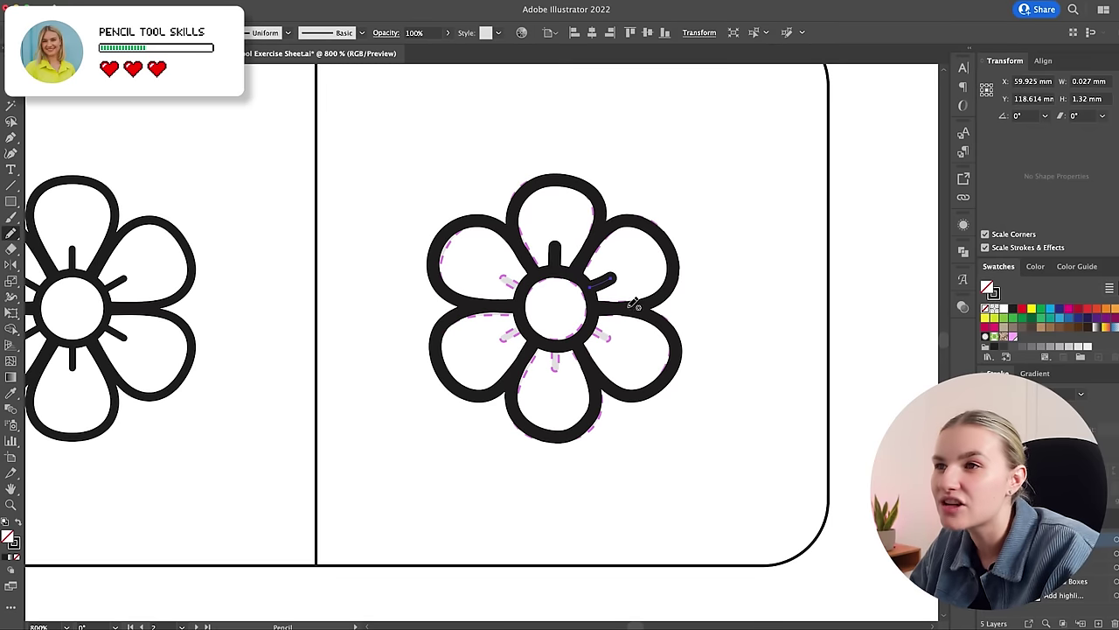
mouse_move(610, 339)
left_mouse_down()
mouse_move(587, 326)
mouse_move(613, 341)
left_mouse_up()
key("Delete")
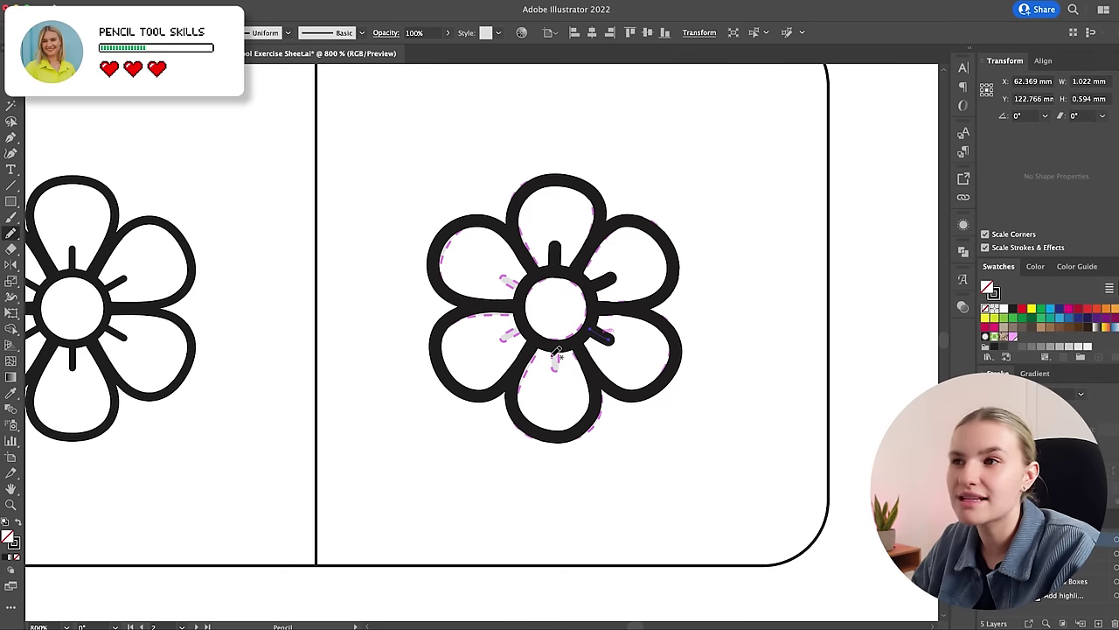
left_click_drag(523, 325, 499, 340)
left_click_drag(523, 288, 501, 273)
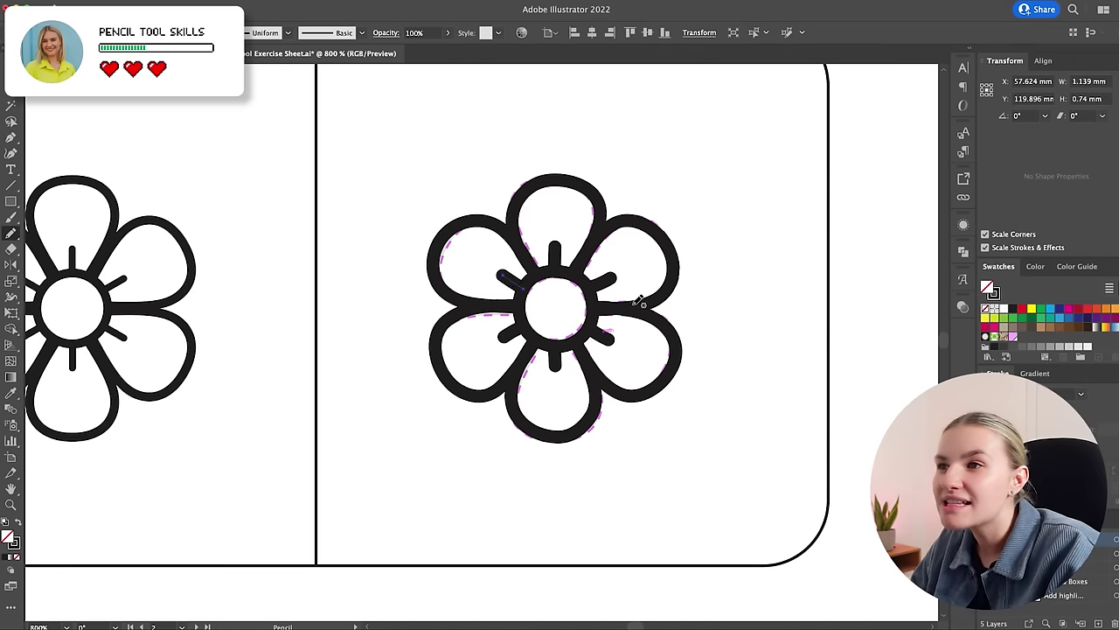
left_click(772, 288, "super")
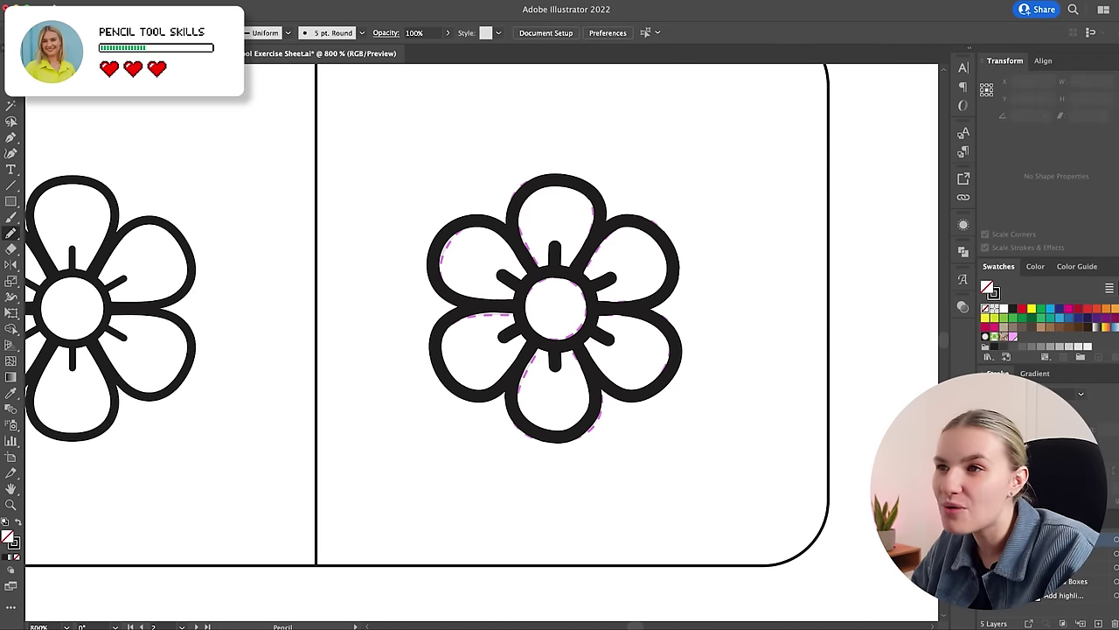
key("super+minus")
key("super+minus")
key("super+minus")
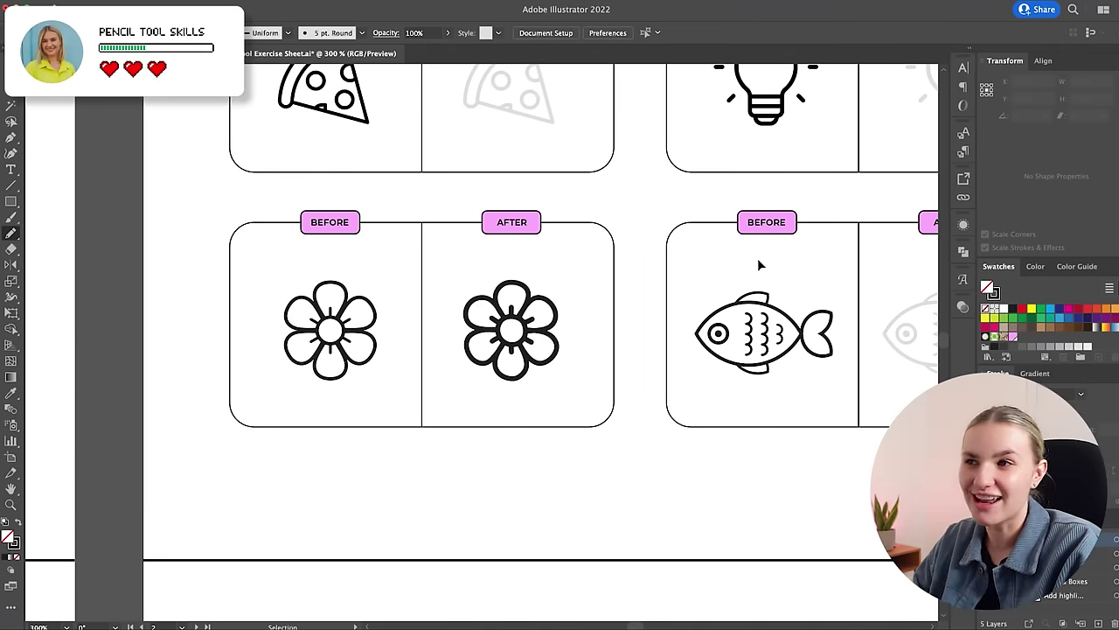
- Trace the top and right edges of the coffee cup's sleeve over the Exercise three photo with the Pencil tool
key("super+minus")
key("v")
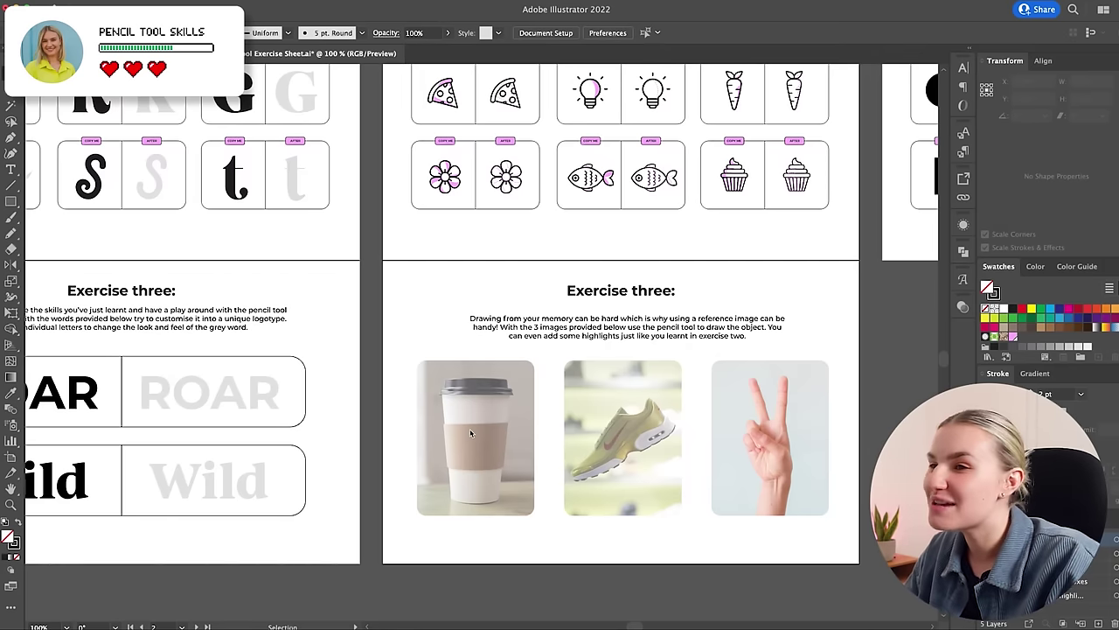
key("super+equal")
key("super+equal")
key("super+equal")
mouse_move(589, 469)
left_mouse_down()
mouse_move(547, 231)
mouse_move(575, 404)
left_mouse_up()
left_click(11, 233)
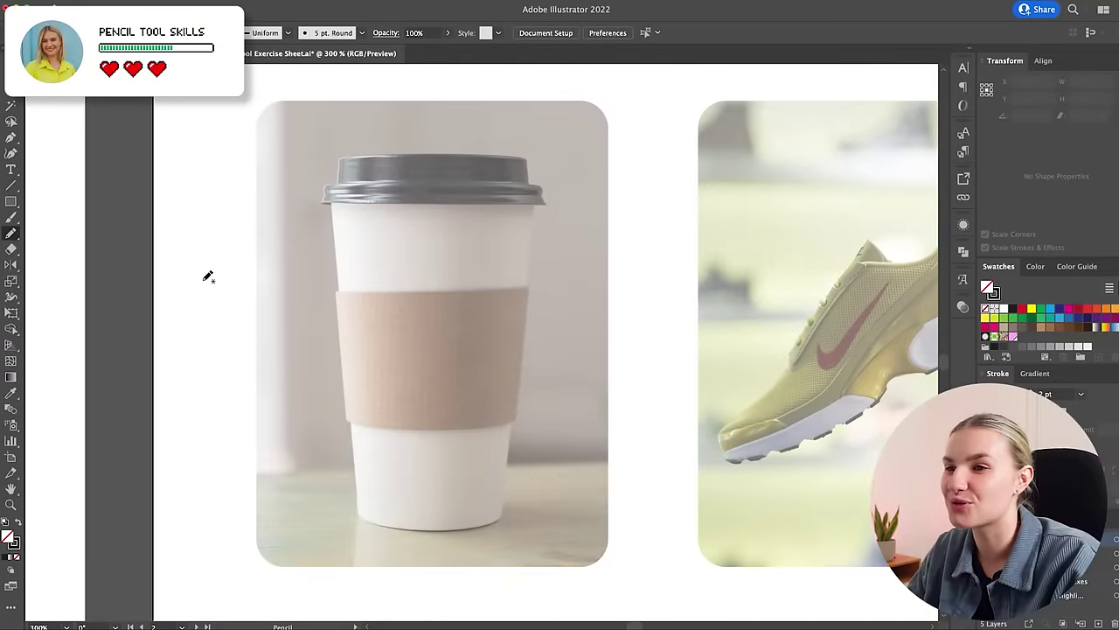
left_click_drag(310, 293, 314, 340)
key("super+z")
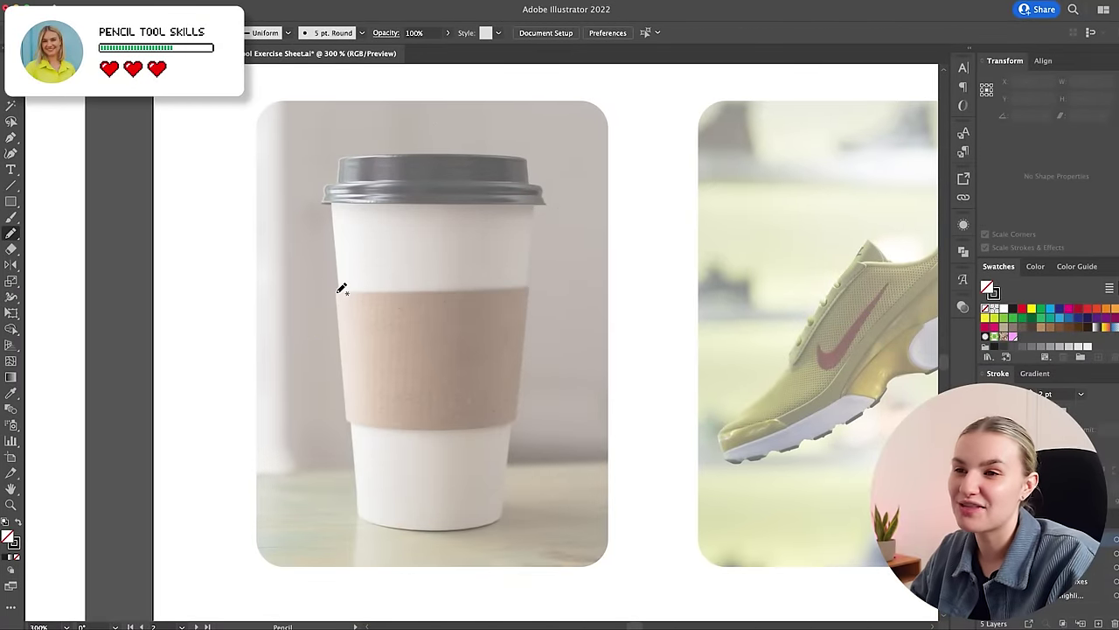
mouse_move(367, 288)
left_mouse_down()
mouse_move(529, 288)
mouse_move(516, 418)
left_mouse_up()
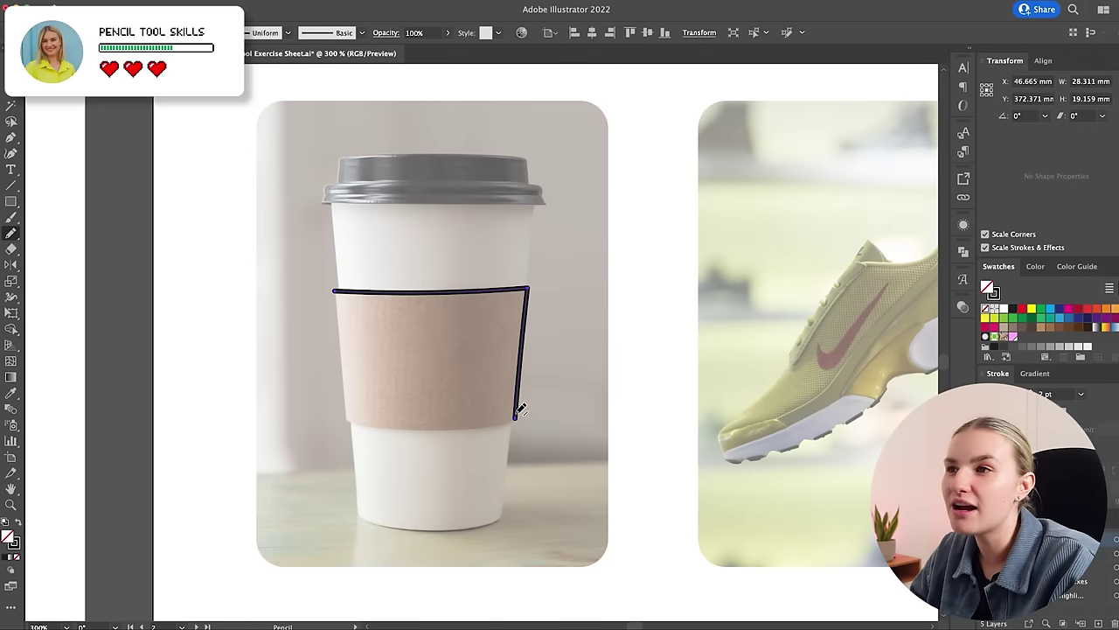
- Trace the sleeve's curved bottom edge and refine its lower-right corner, undoing unsatisfactory strokes
left_click_drag(441, 423, 350, 416)
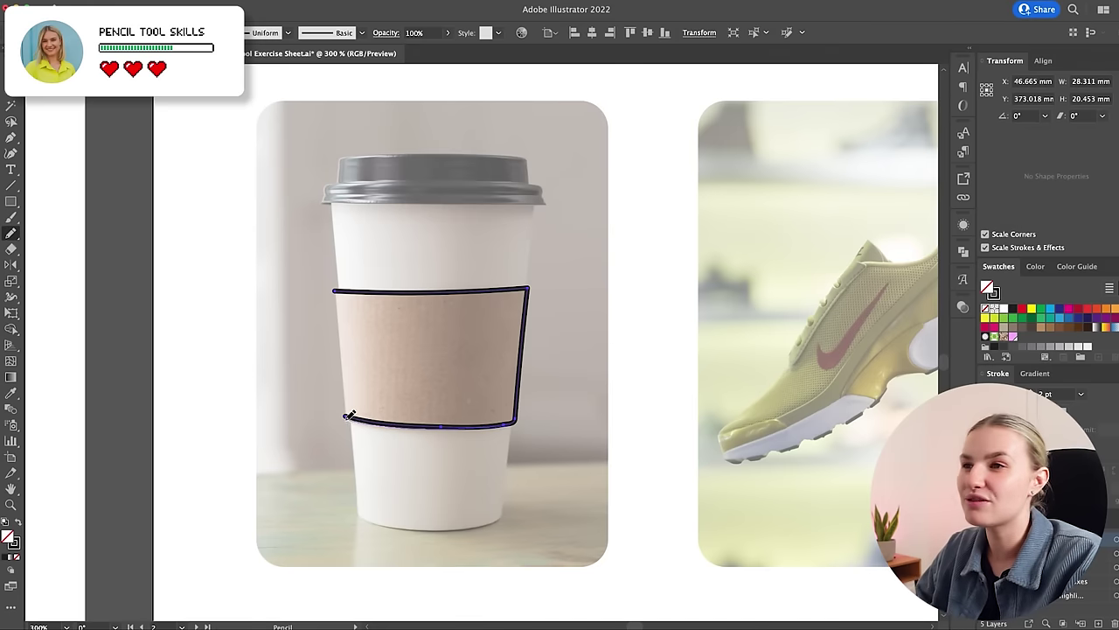
key("super+z")
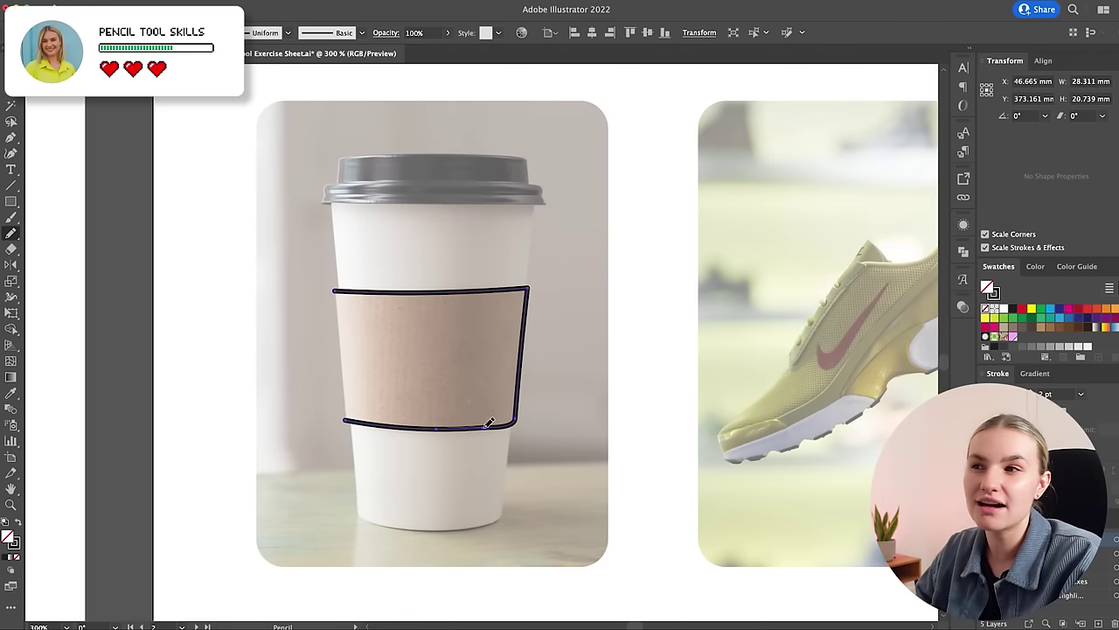
left_click_drag(522, 414, 483, 428)
key("super+z")
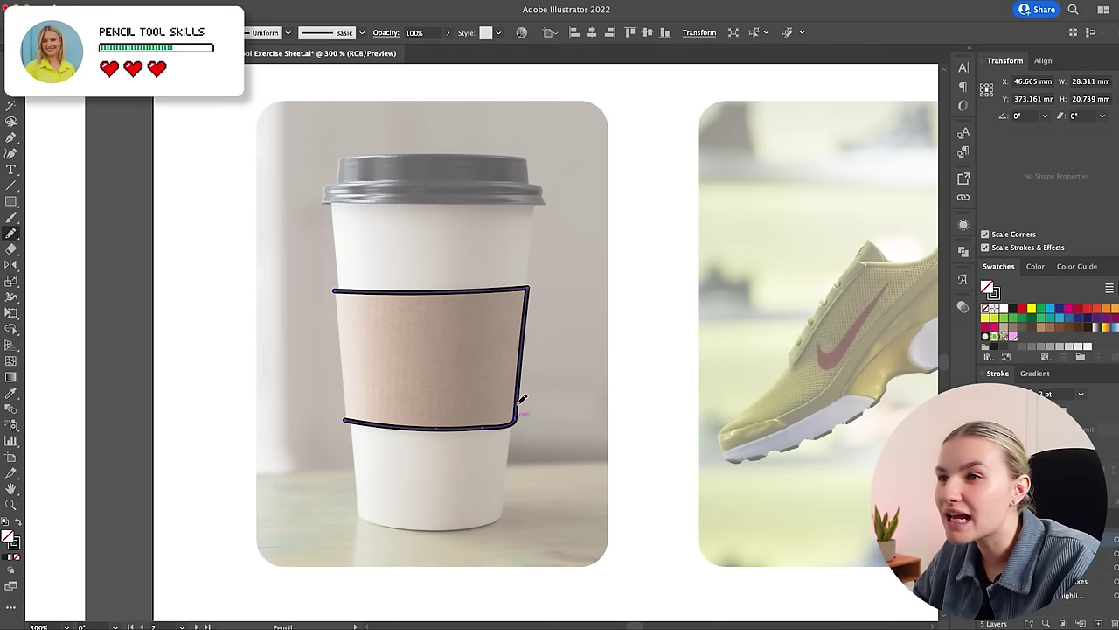
key("super+z")
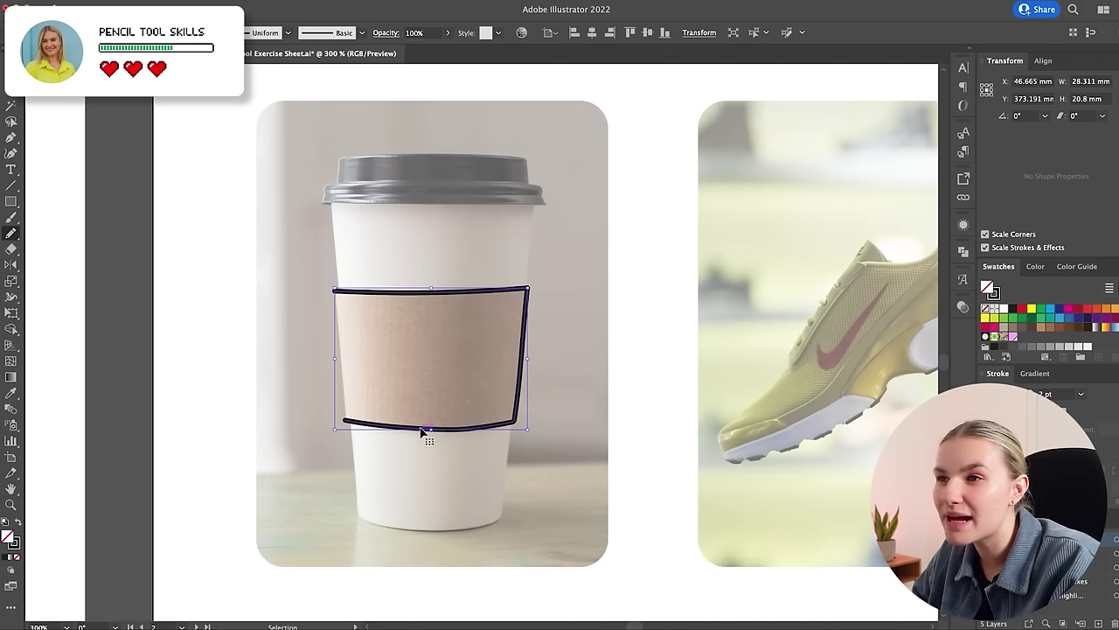
key("super+z")
left_click(673, 408, "super")
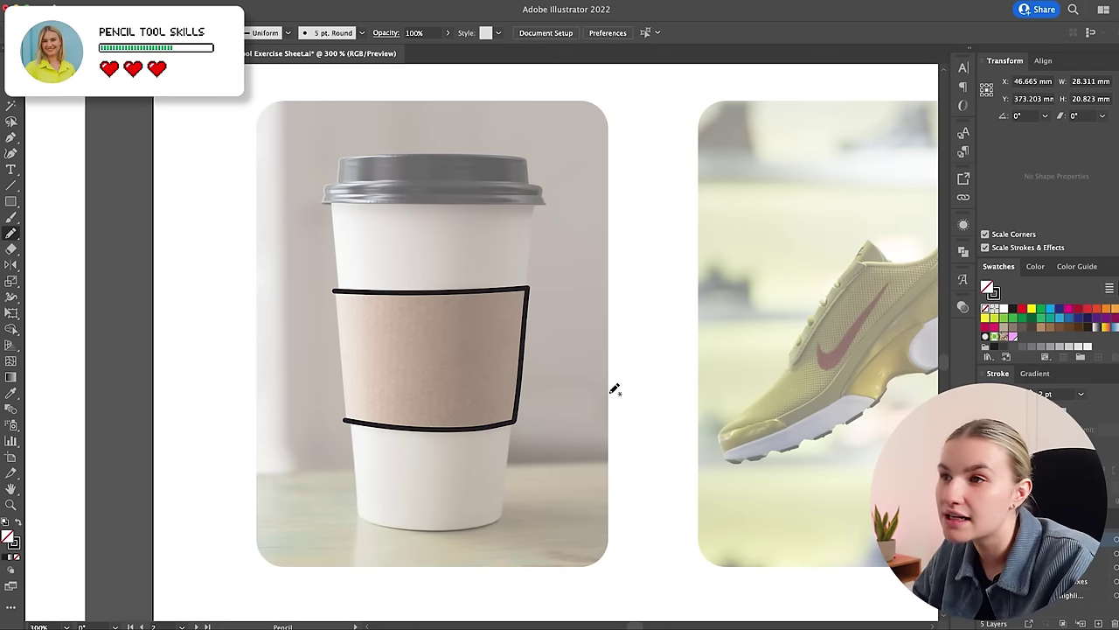
- Close the sleeve outline by tracing its left edge between the lower and upper corners
left_click(348, 421, "ctrl")
left_click_drag(348, 421, 345, 360)
left_click_drag(340, 289, 340, 291)
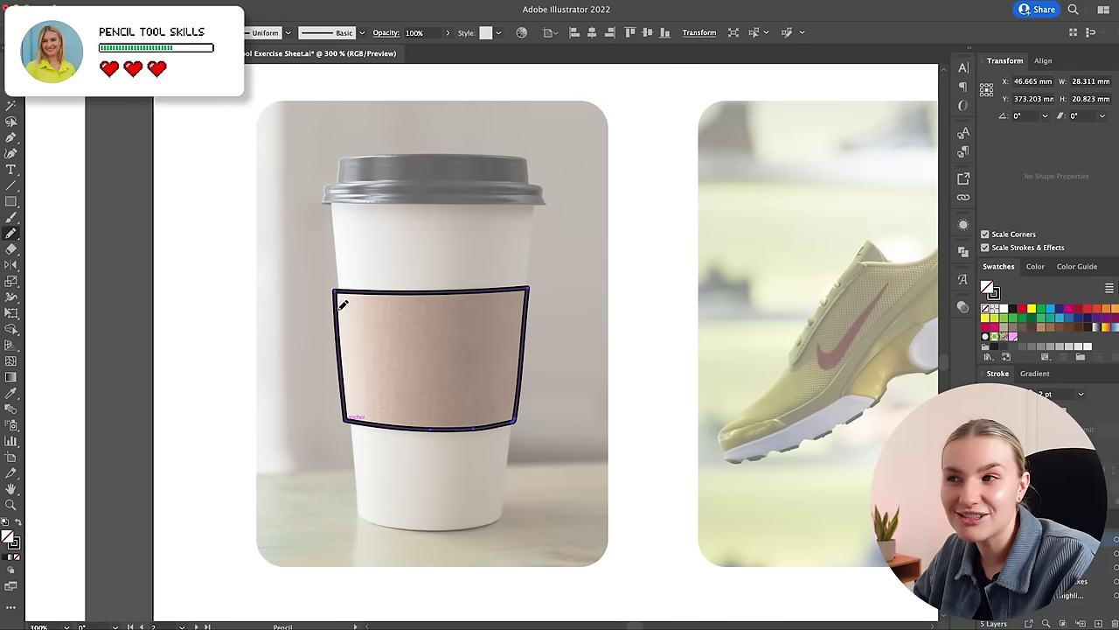
left_click(666, 347, "ctrl")
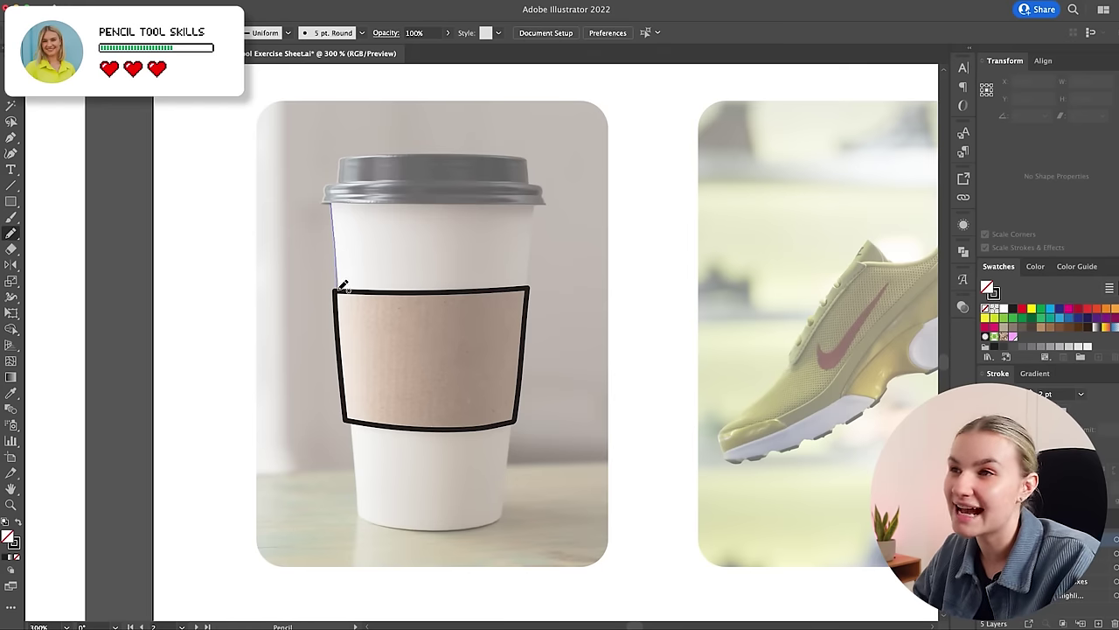
- Draw the cup's two side edges between the sleeve and the lid, undoing and redrawing the left one
left_click_drag(343, 286, 343, 290)
left_click(614, 275, "ctrl")
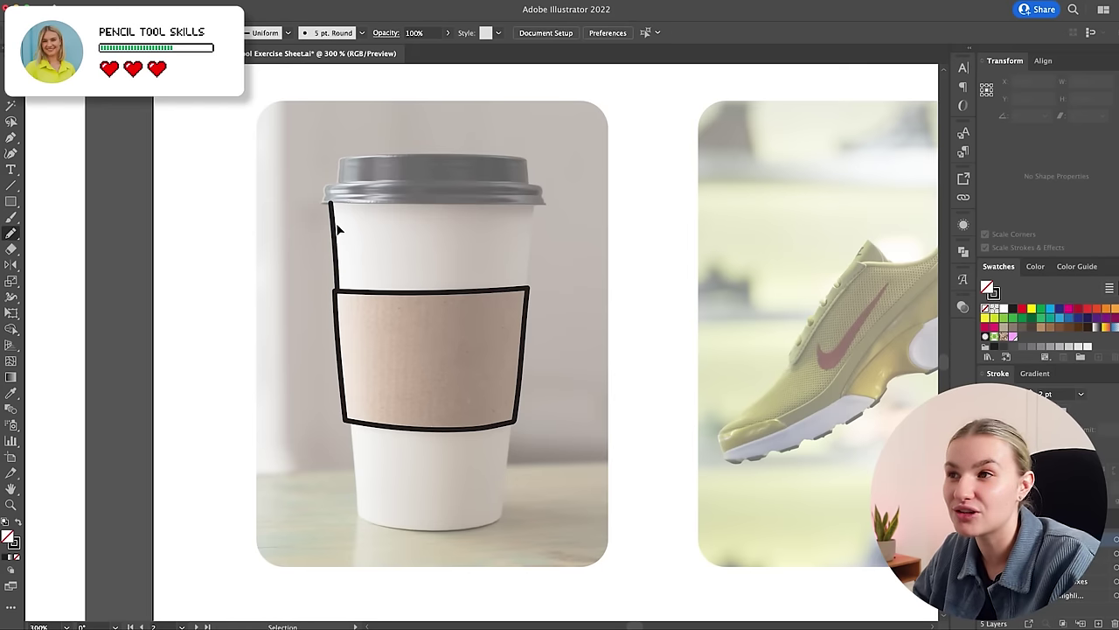
key("ctrl+z")
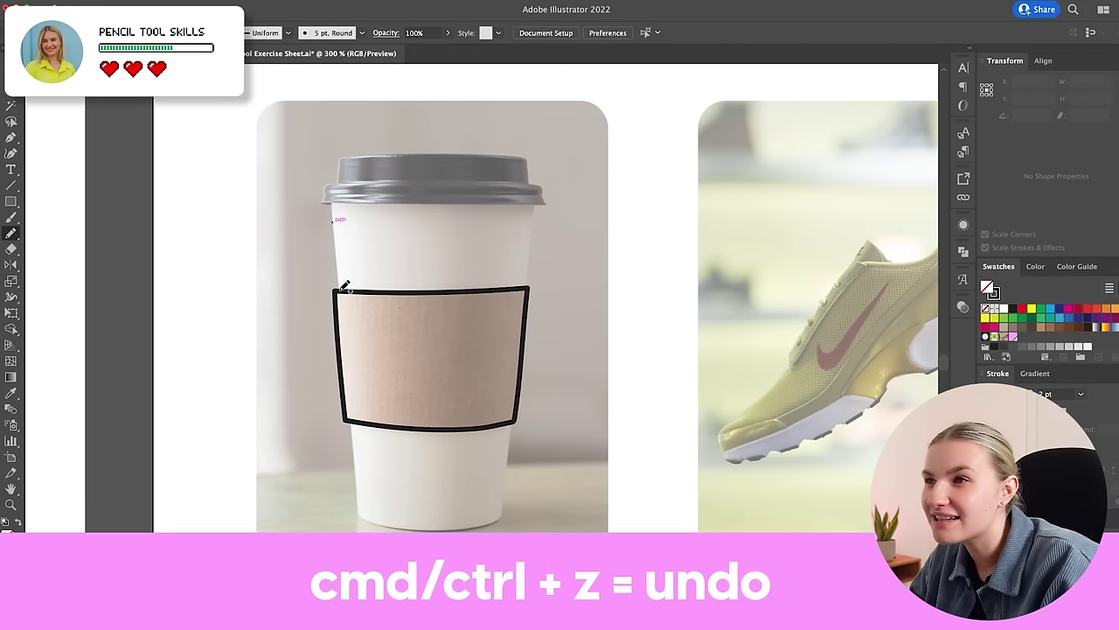
left_click_drag(334, 208, 329, 202)
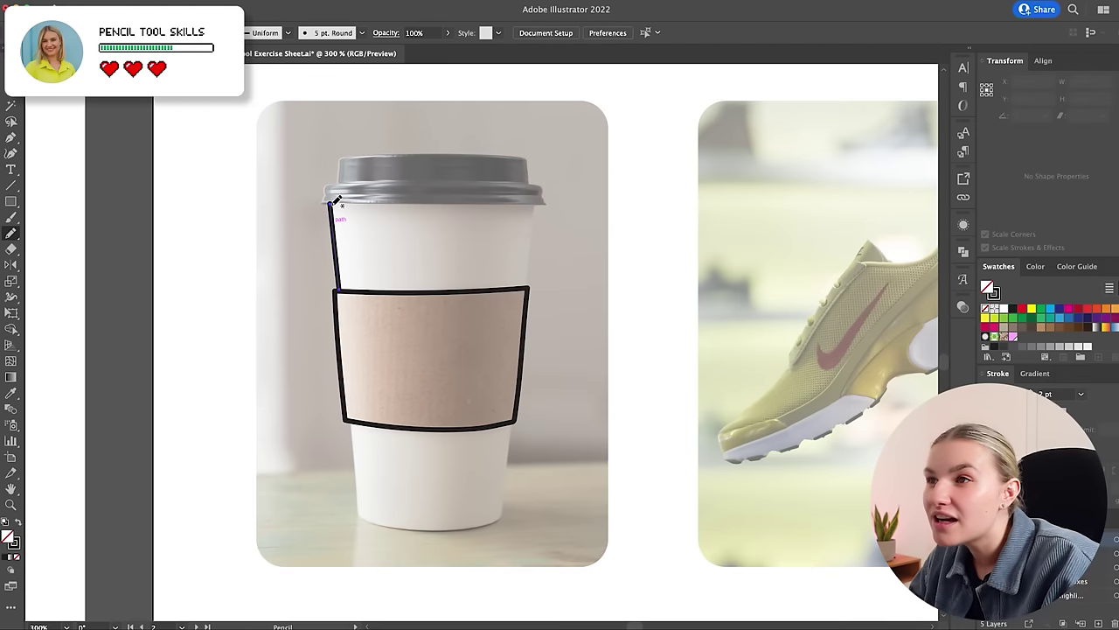
left_click(659, 289, "ctrl")
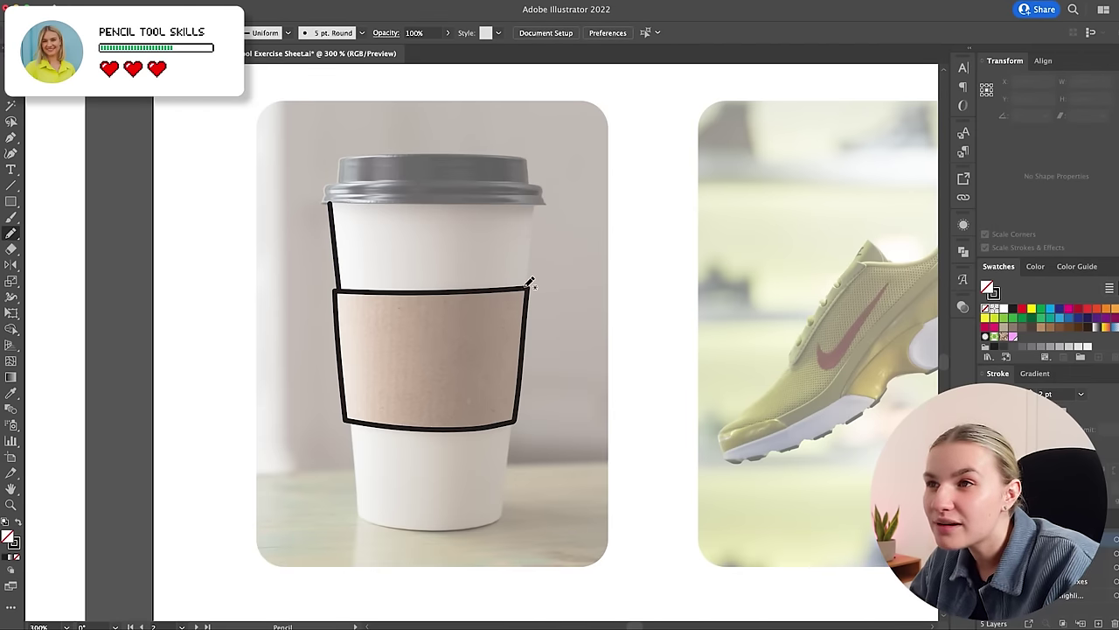
left_click_drag(527, 285, 535, 204)
left_click(627, 274, "ctrl")
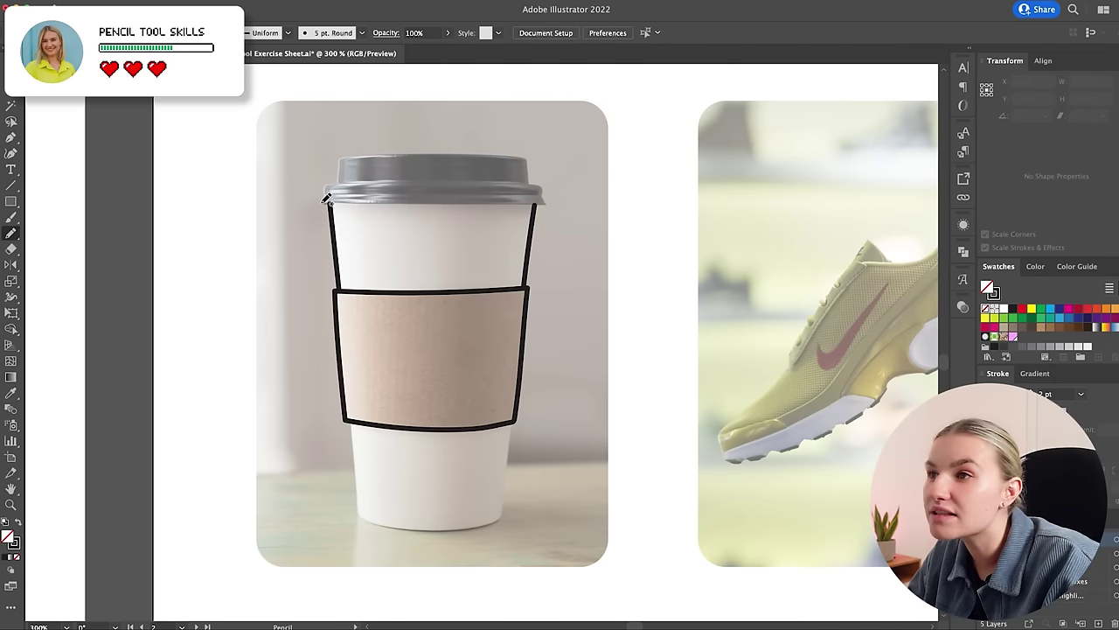
- Trace the lid's wide rim as a closed outline and refine its lower edge near the right end
mouse_move(339, 199)
left_mouse_down()
mouse_move(541, 203)
mouse_move(533, 180)
mouse_move(444, 172)
mouse_move(343, 177)
mouse_move(332, 199)
left_mouse_up()
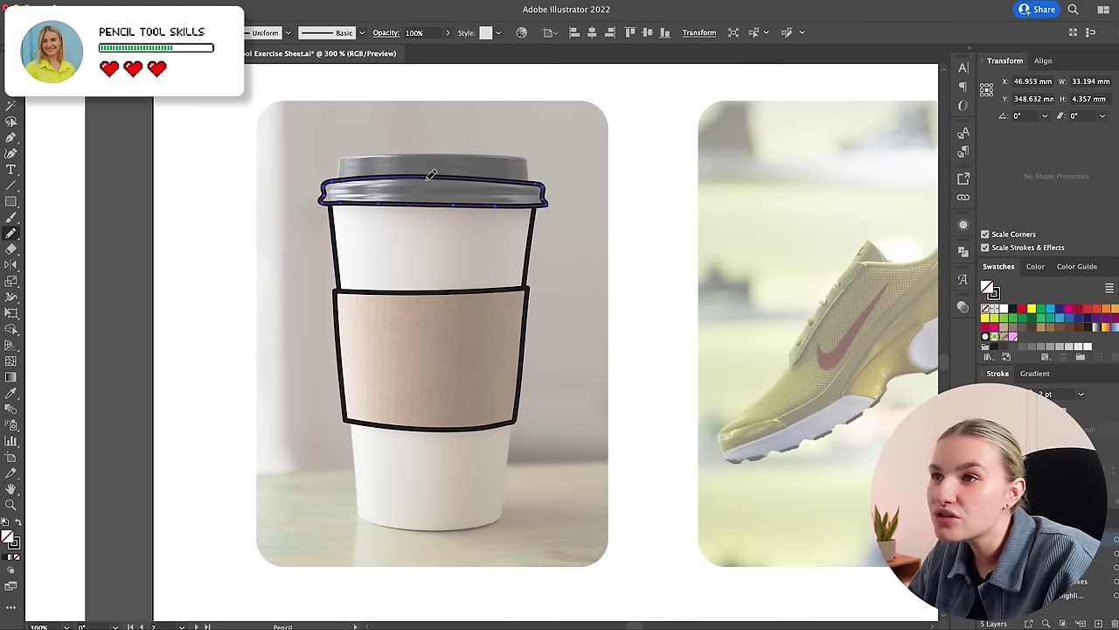
left_click(657, 177, "ctrl")
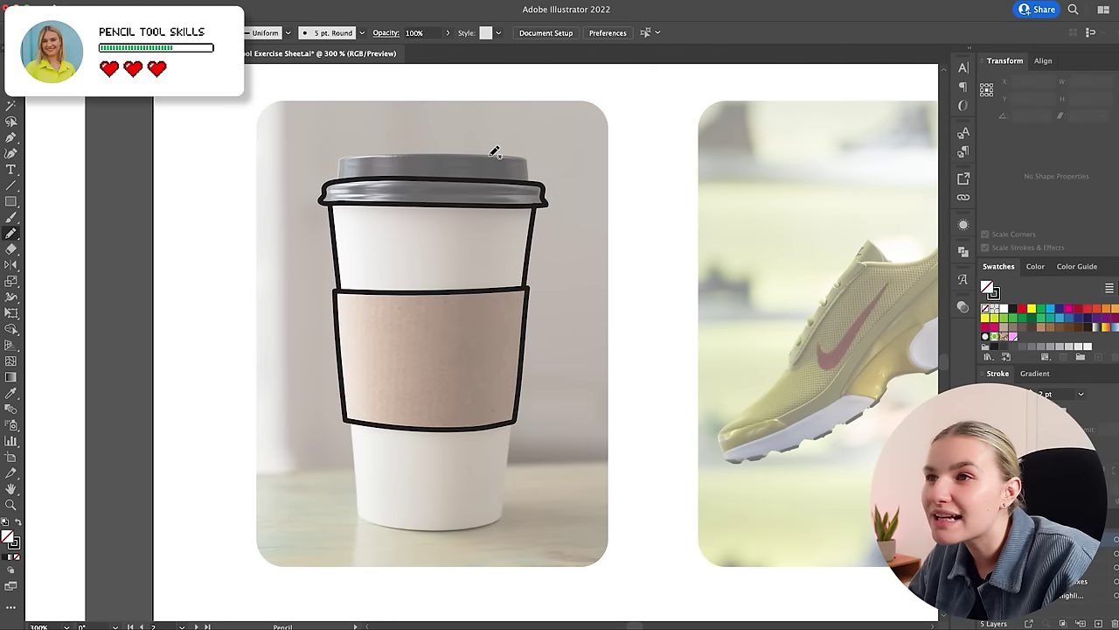
left_click_drag(536, 226, 538, 213)
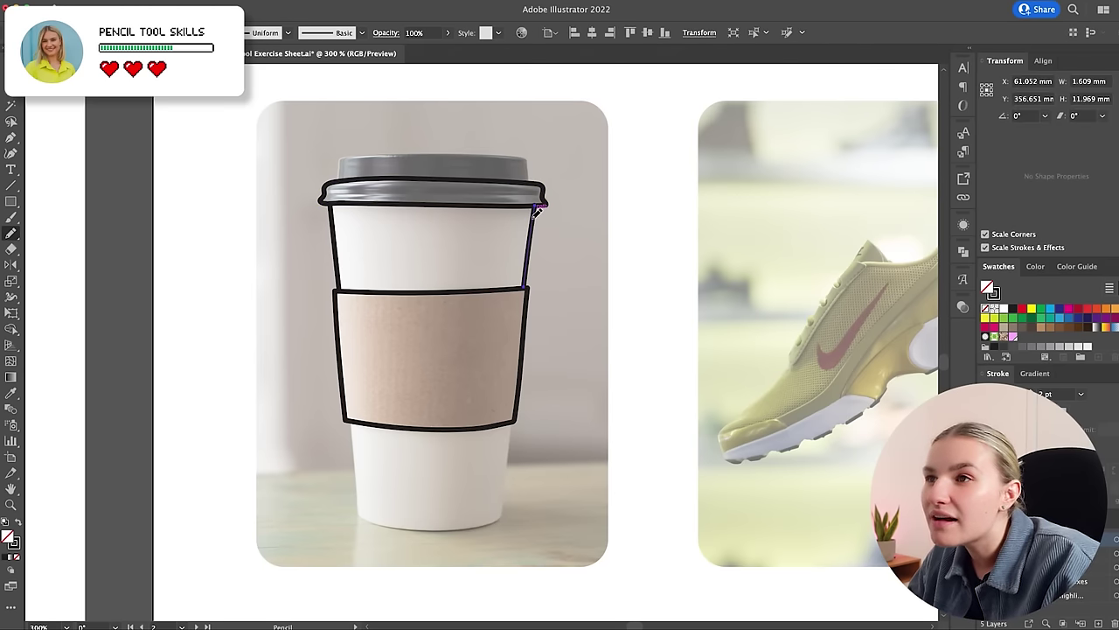
left_click(515, 202, "super")
left_click(508, 204, "super")
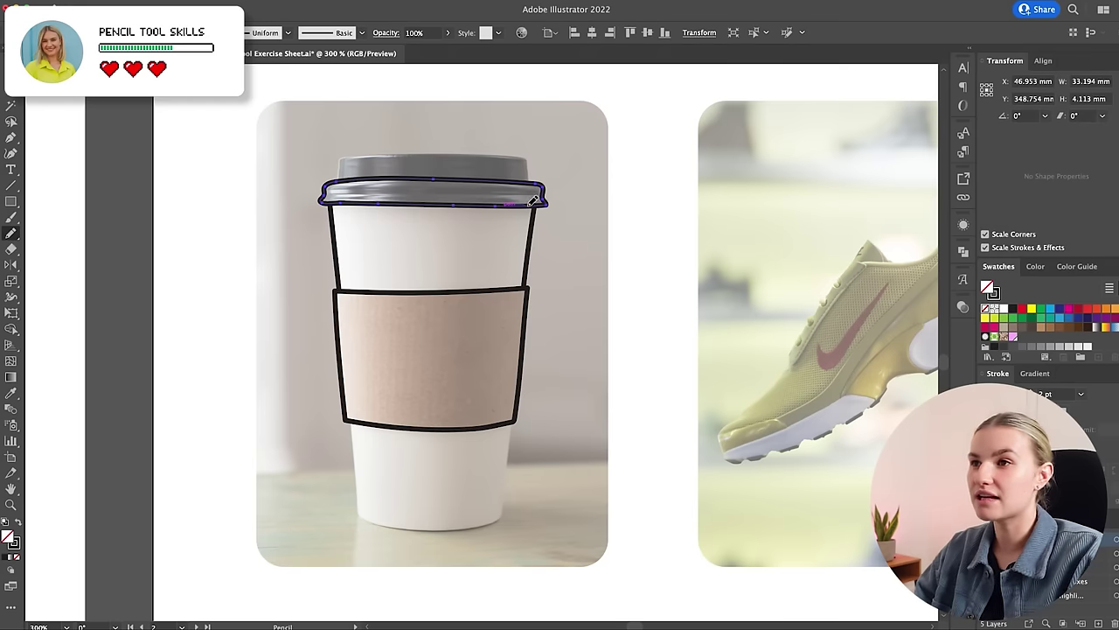
left_click(625, 215, "ctrl")
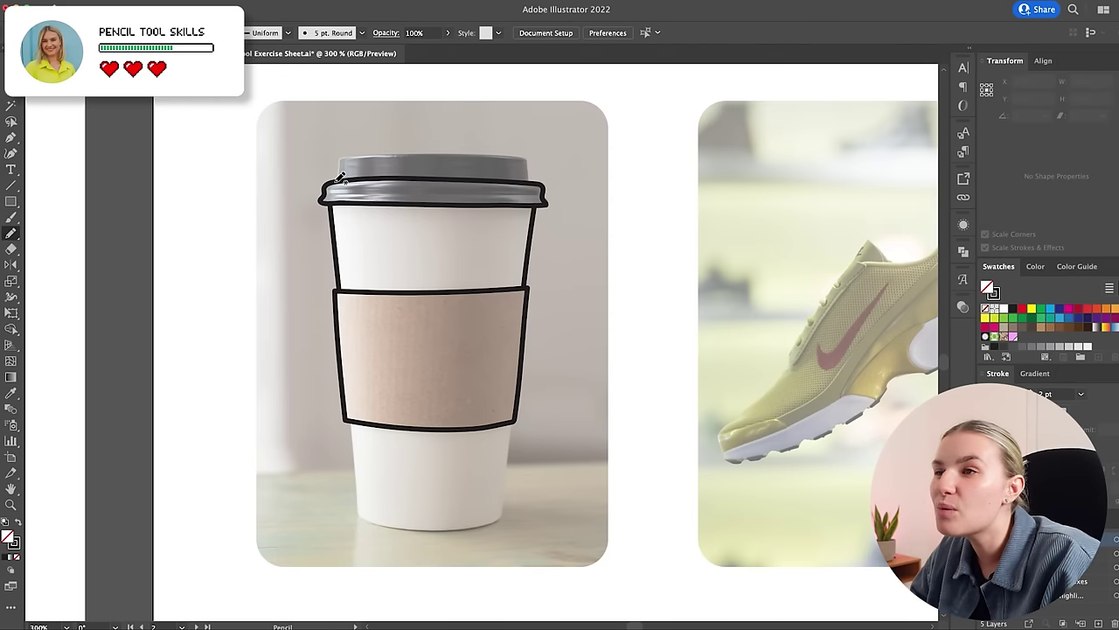
- Trace the raised upper section of the lid and the cup's lower body beneath the sleeve
mouse_move(341, 177)
left_mouse_down()
mouse_move(344, 155)
mouse_move(511, 150)
mouse_move(527, 156)
mouse_move(529, 183)
left_mouse_up()
left_click(649, 239, "ctrl")
scroll(655, 231, "down", 1)
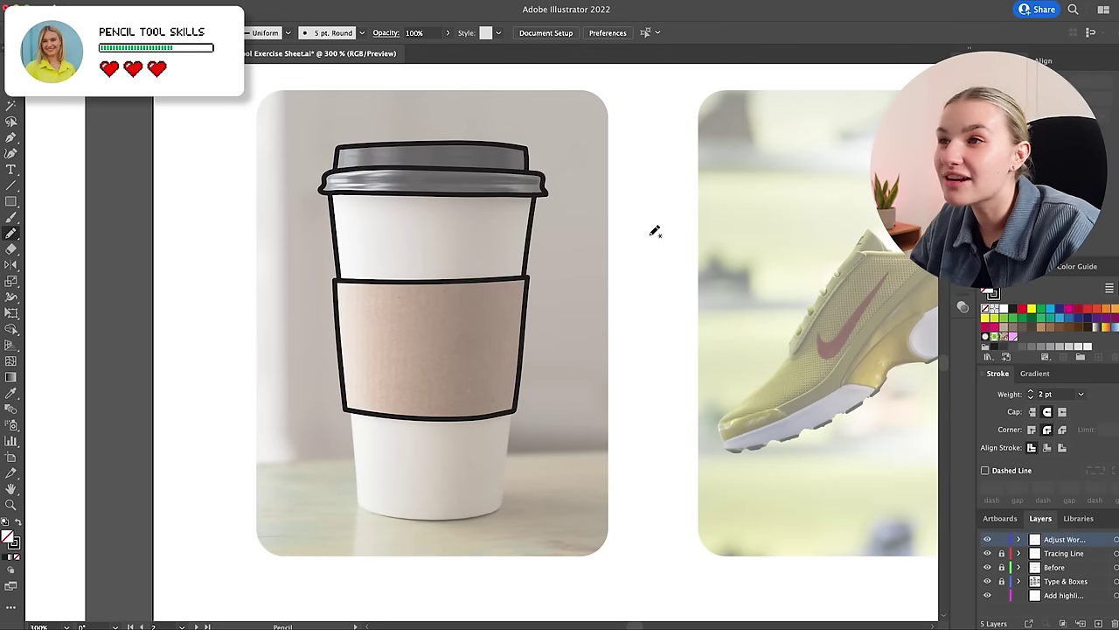
left_click(332, 156, "ctrl")
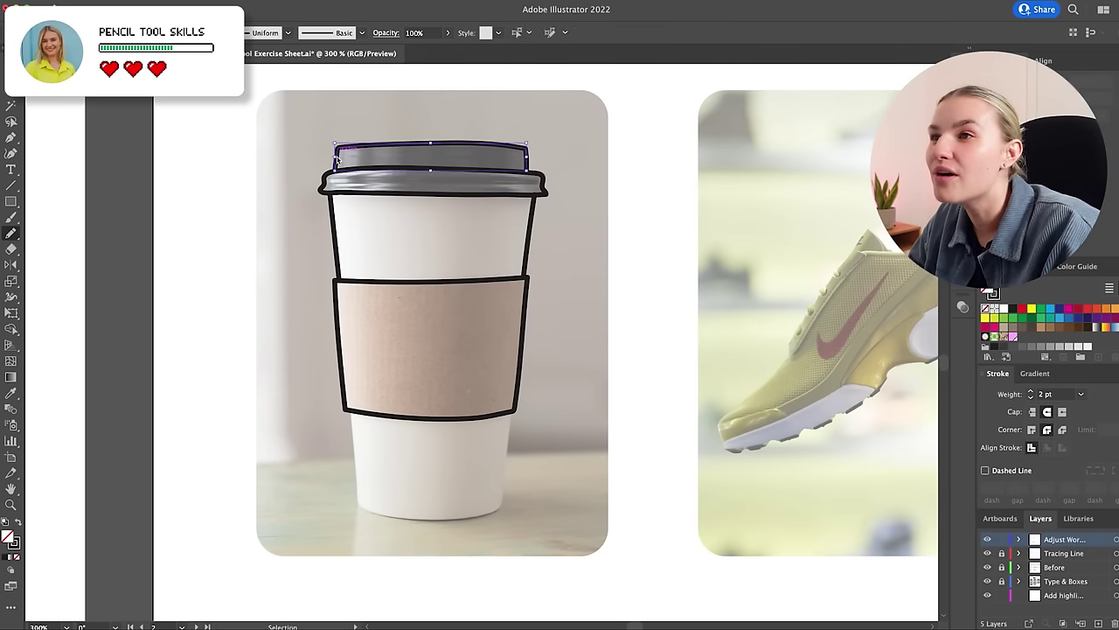
left_click(668, 213, "ctrl")
scroll(612, 232, "down", 3)
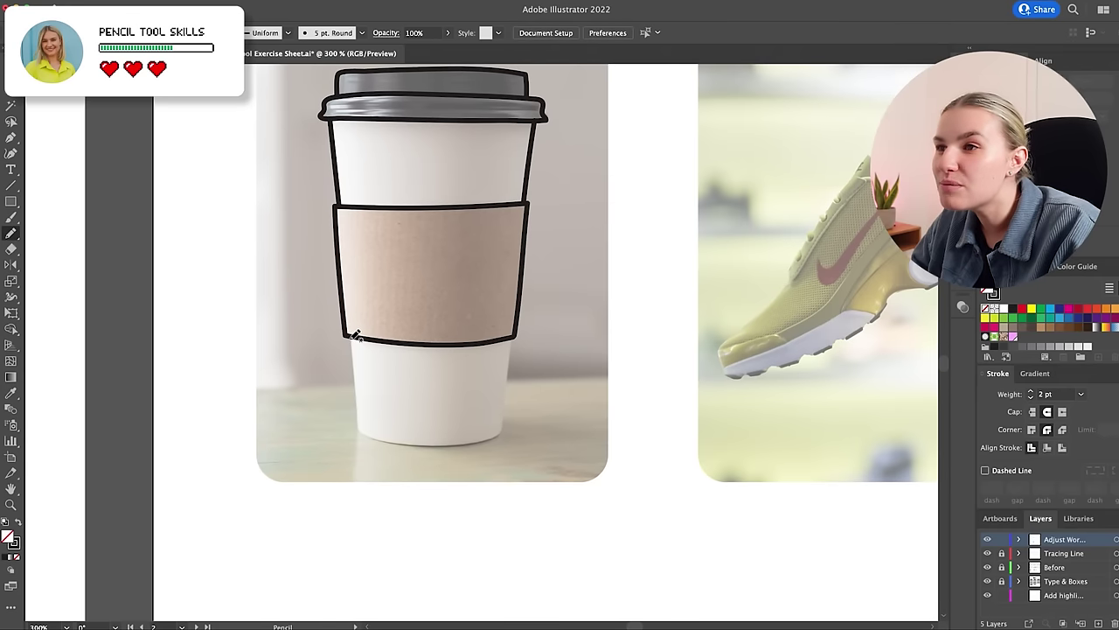
mouse_move(353, 339)
left_mouse_down()
mouse_move(356, 423)
mouse_move(411, 442)
mouse_move(474, 440)
mouse_move(507, 409)
mouse_move(517, 344)
left_mouse_up()
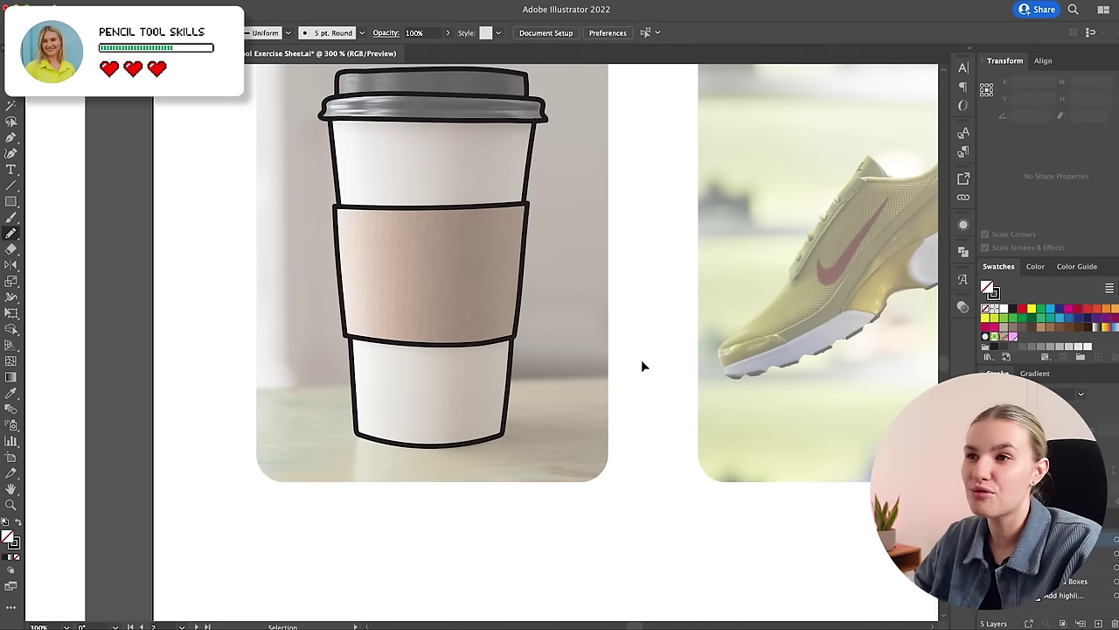
- Hide the layer with the reference photos to examine the cup outline alone, and show the layer again
key("super+minus")
scroll(645, 357, "up", 2)
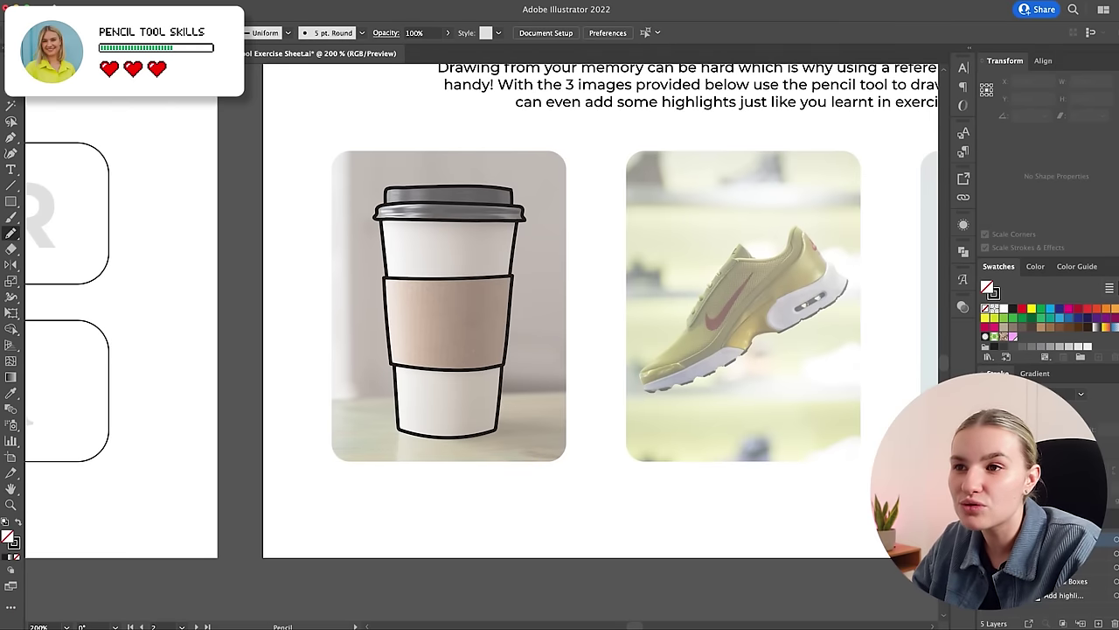
left_click(985, 566)
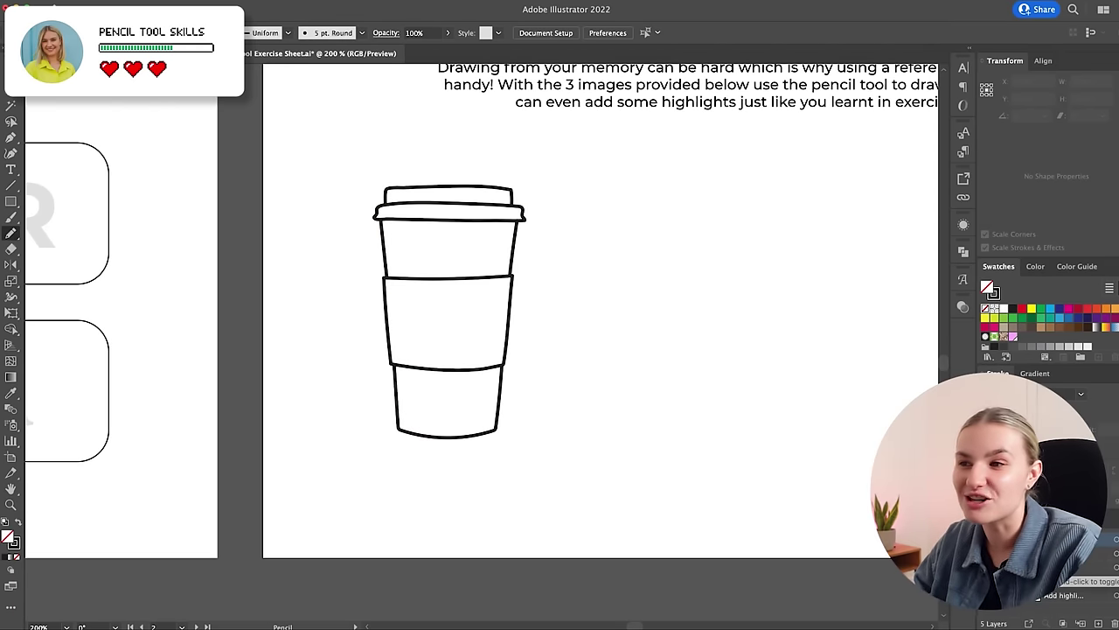
key("ctrl+minus")
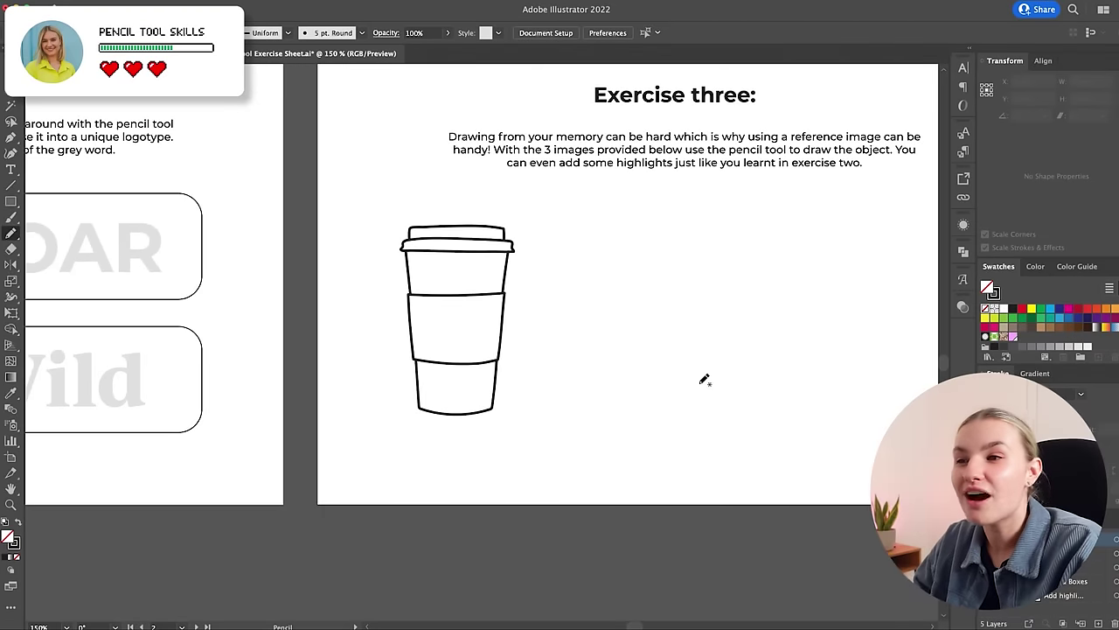
scroll(704, 378, "up", 4)
left_click(985, 567)
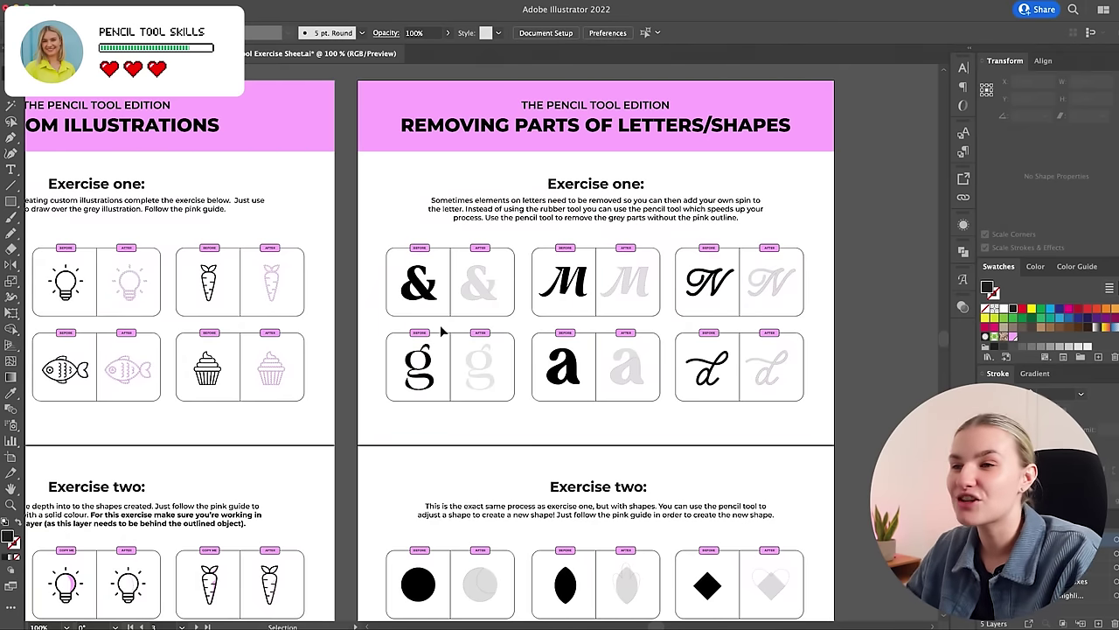
- Remove the grey ampersand's right arm, which has no pink outline, by cutting across it with the Pencil tool
left_click(481, 286)
key("a")
scroll(482, 290, "up", 5)
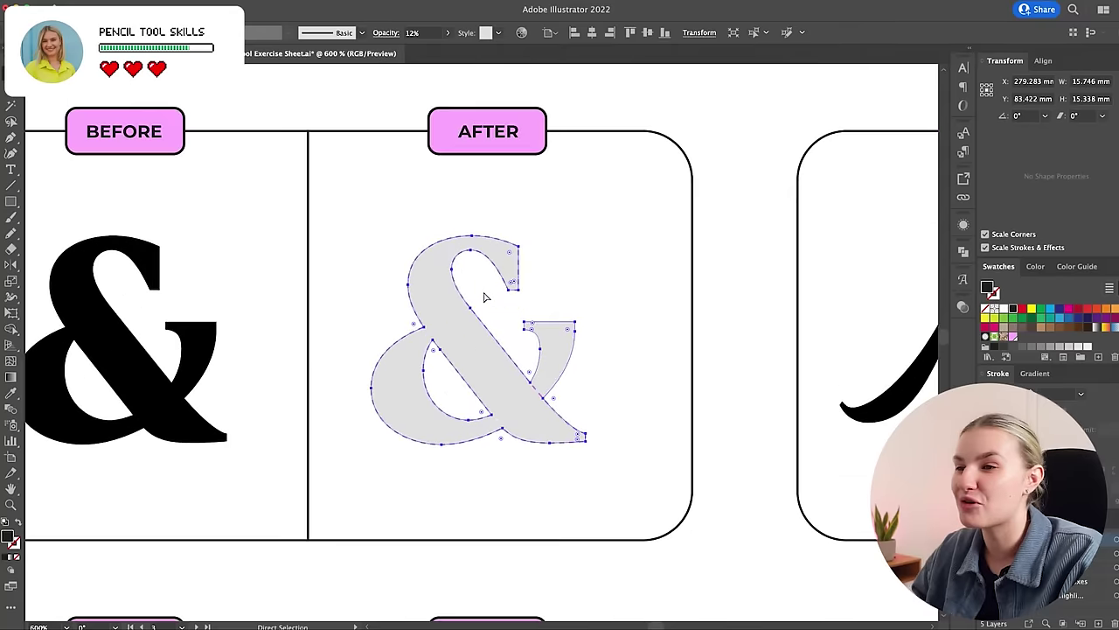
scroll(487, 298, "up", 1)
key("v")
left_click(16, 234)
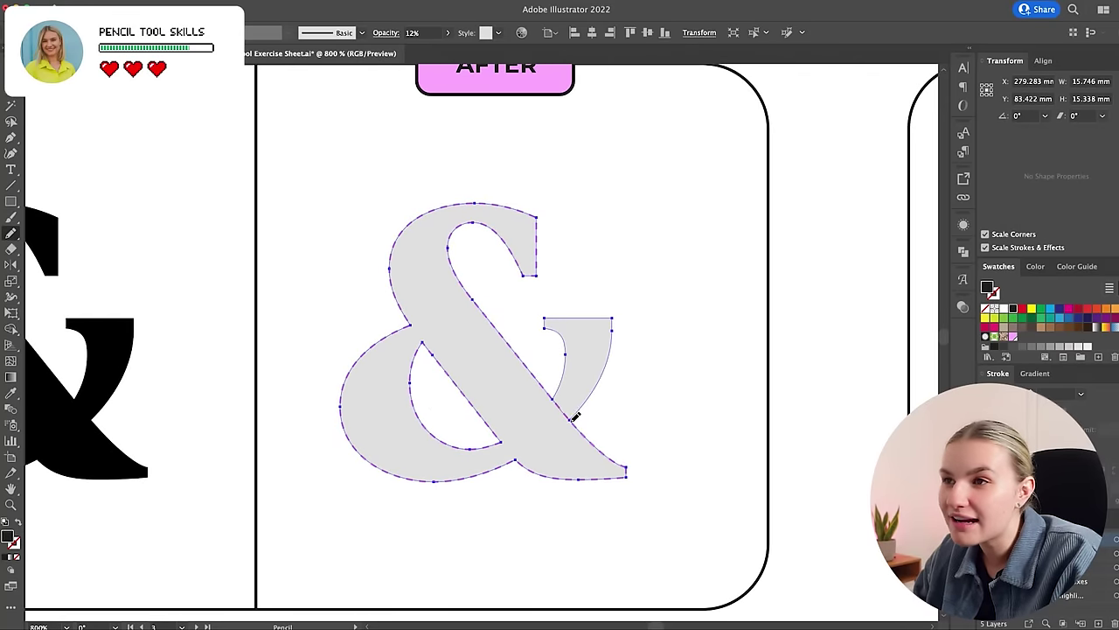
left_click_drag(575, 418, 577, 421)
key("super+shift+a")
key("super+minus")
key("super+minus")
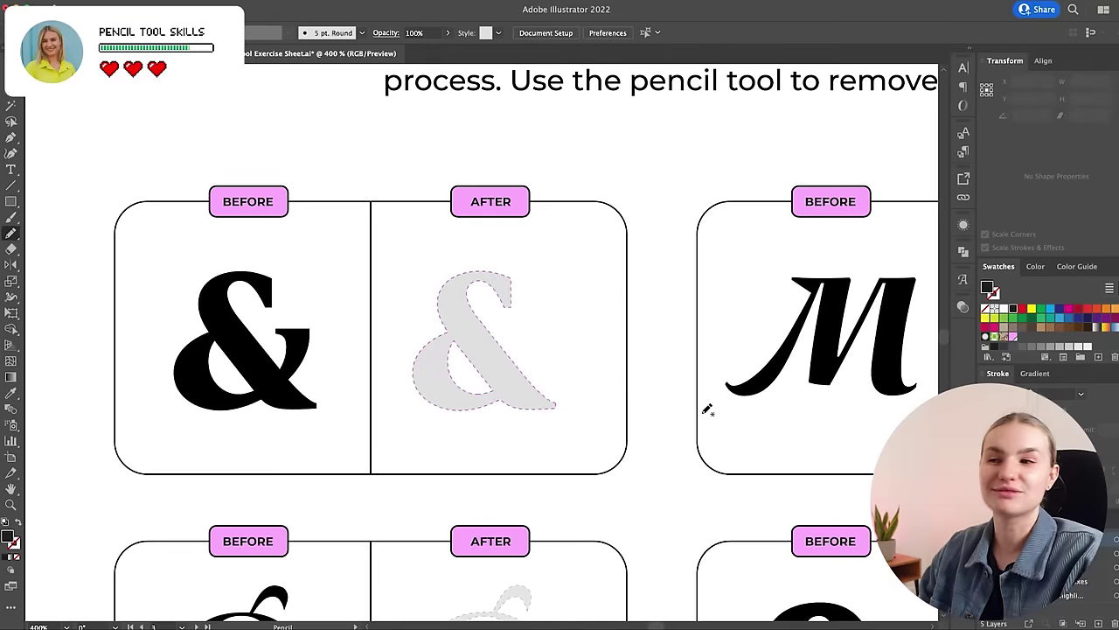
- Remove the lower loop of the grey letter g along the pink guide with the Pencil tool
scroll(707, 407, "down", 5)
left_click(517, 434, "super")
key("super+plus")
key("super+plus")
scroll(518, 431, "up", 2)
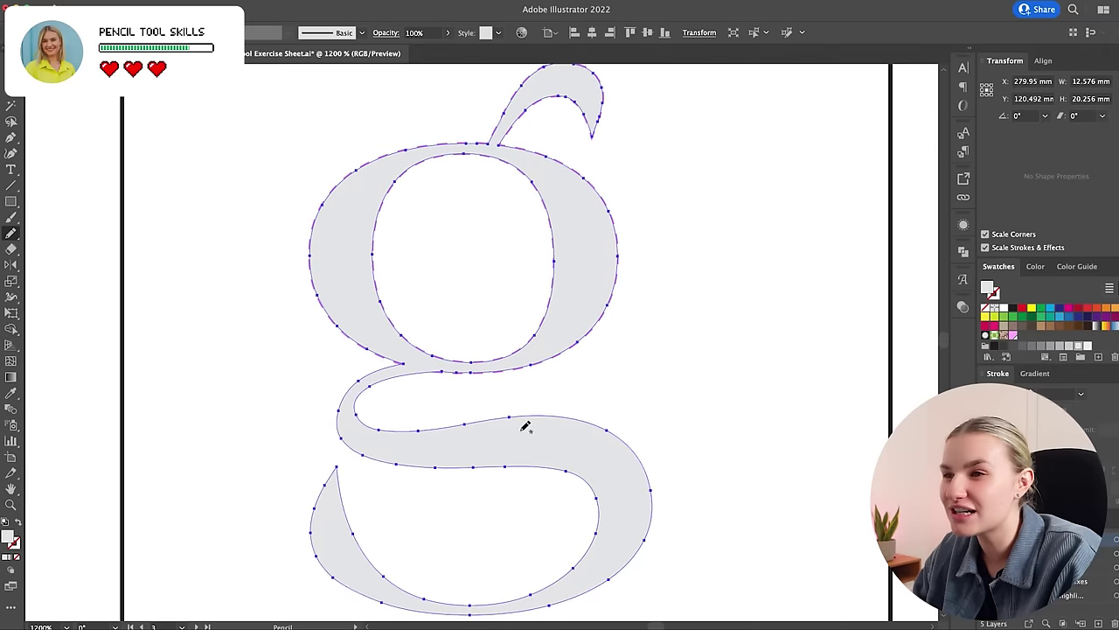
left_click_drag(433, 367, 467, 369)
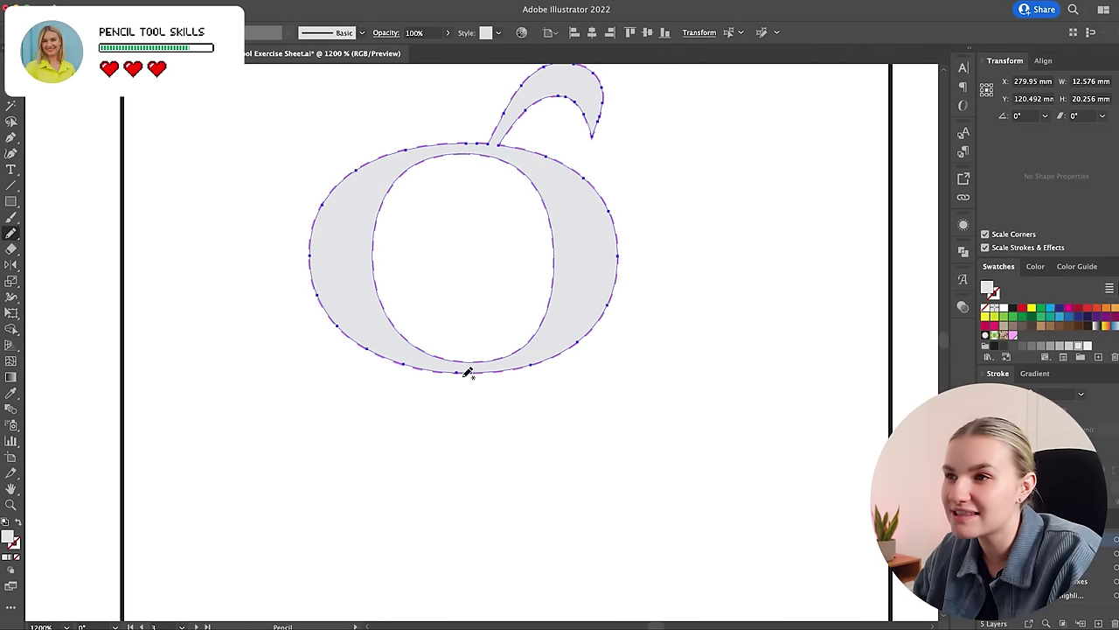
key("super+shift+a")
- Draw a custom wavy tail beneath the letter g's bowl and fill it with the letter's sampled grey
scroll(490, 374, "down", 1)
scroll(645, 384, "down", 1)
scroll(649, 377, "down", 1)
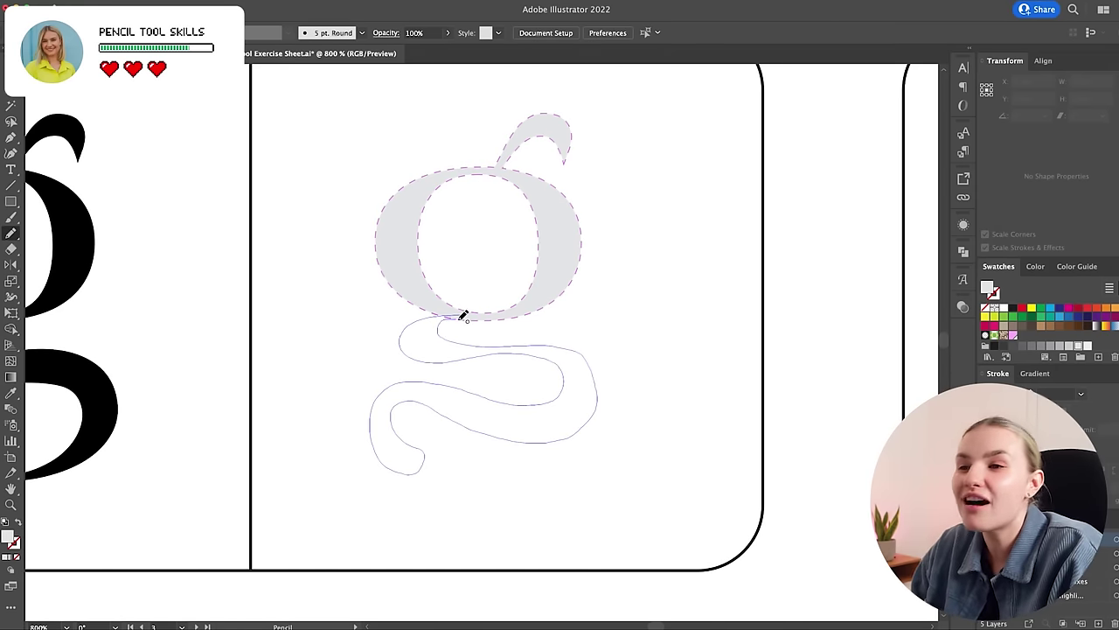
left_click_drag(471, 313, 457, 310)
key("i")
left_click(568, 262)
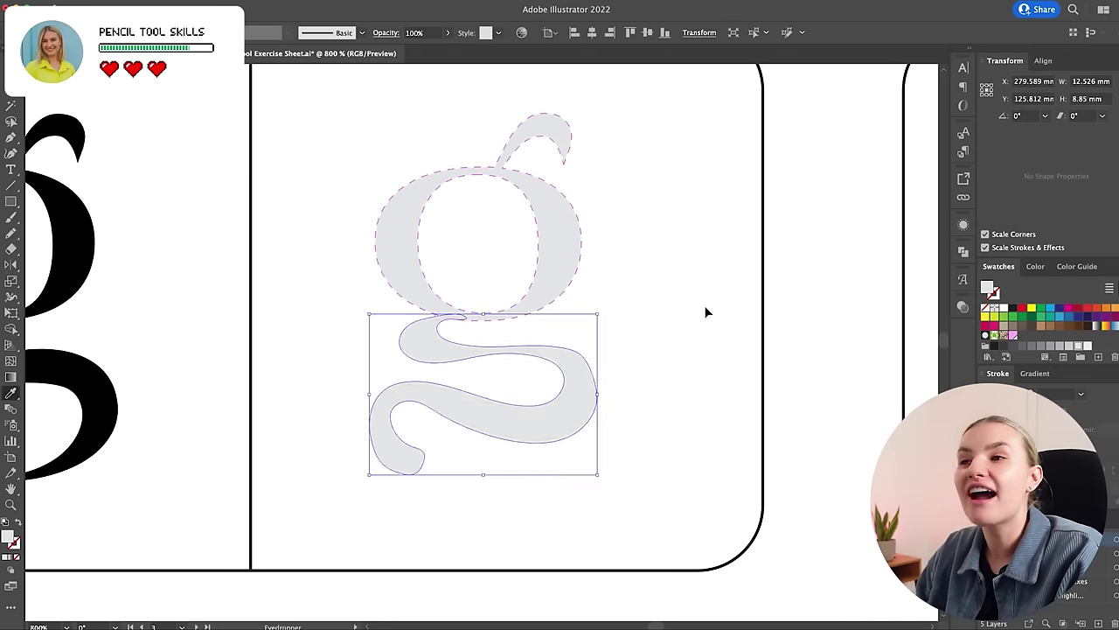
left_click(597, 336, "super")
key("super+minus")
key("super+minus")
key("super+minus")
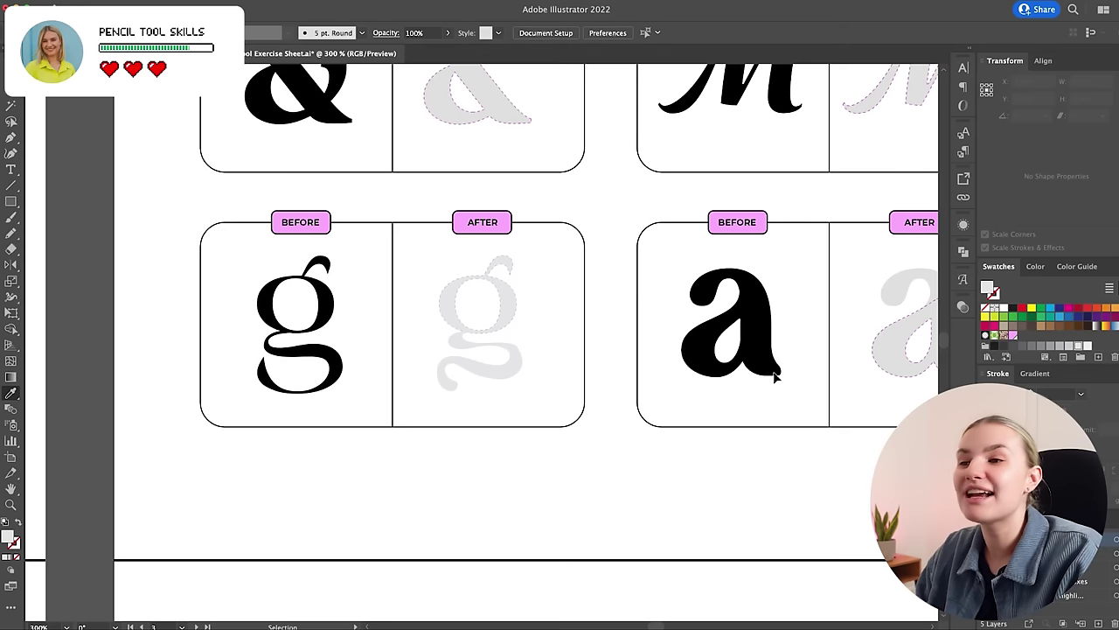